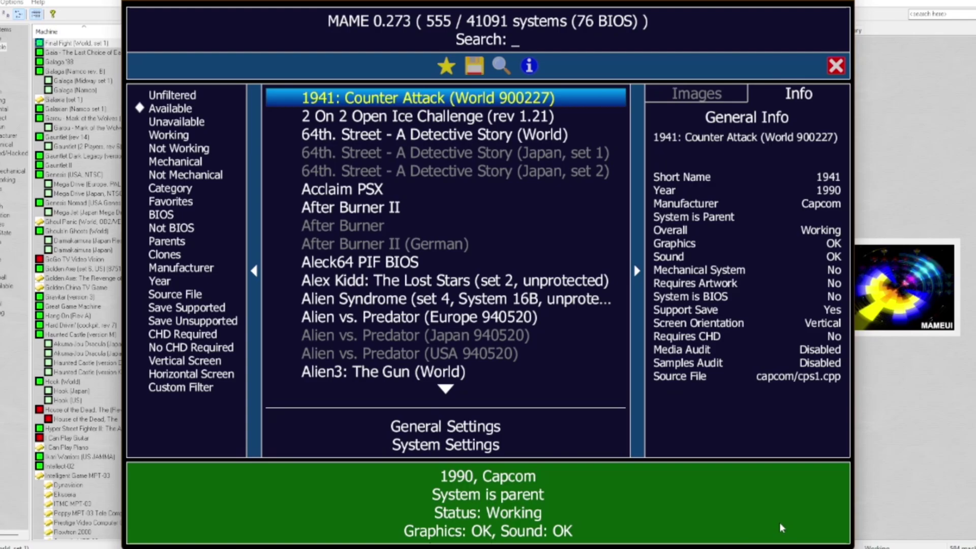
- Search the available systems list for "final" to find Final Fight (World, set 1)
{"action": "type", "text": "fui"}
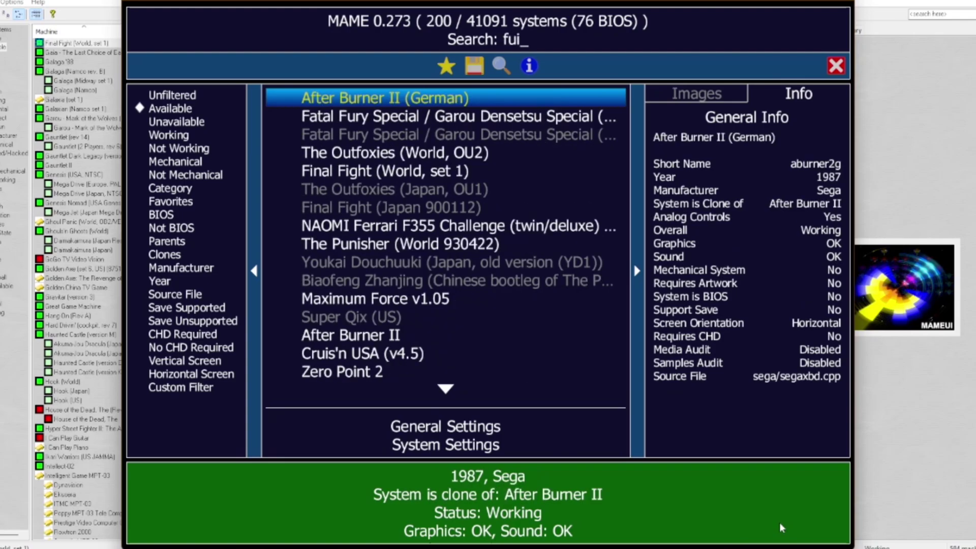
{"action": "key", "text": "BackSpace"}
{"action": "type", "text": "inal"}
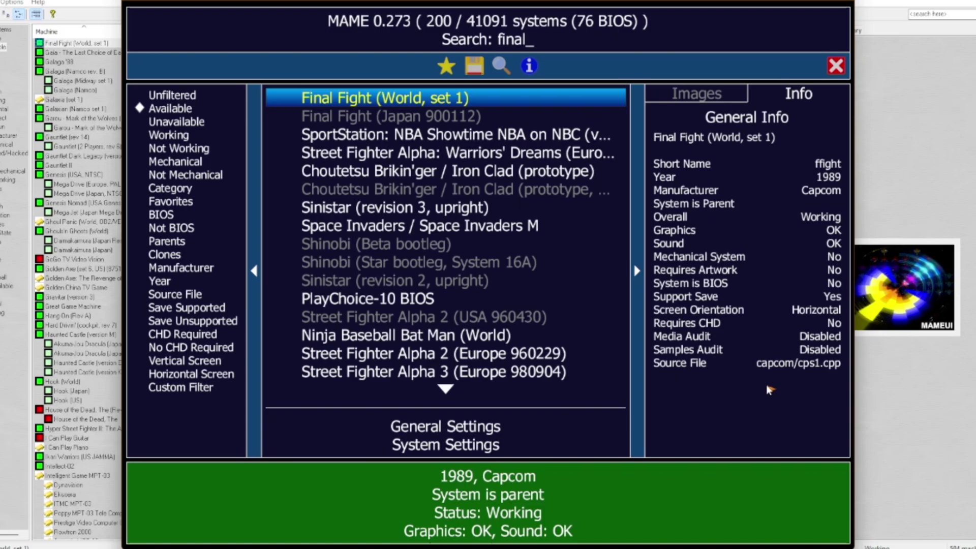
{"action": "key", "text": "Down"}
{"action": "key", "text": "Down"}
{"action": "key", "text": "Up"}
{"action": "key", "text": "Up"}
{"action": "key", "text": "Down"}
{"action": "key", "text": "Down"}
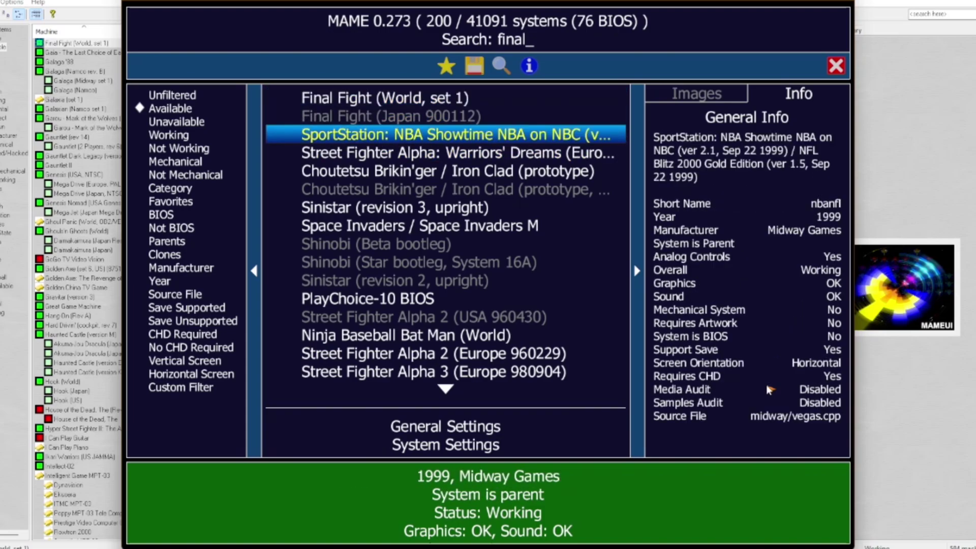
{"action": "key", "text": "Down"}
{"action": "key", "text": "Down"}
{"action": "key", "text": "Down"}
{"action": "key", "text": "Up"}
{"action": "key", "text": "Up"}
{"action": "key", "text": "Up"}
{"action": "key", "text": "Up"}
{"action": "key", "text": "Down"}
{"action": "key", "text": "Down"}
{"action": "key", "text": "Down"}
{"action": "key", "text": "Up"}
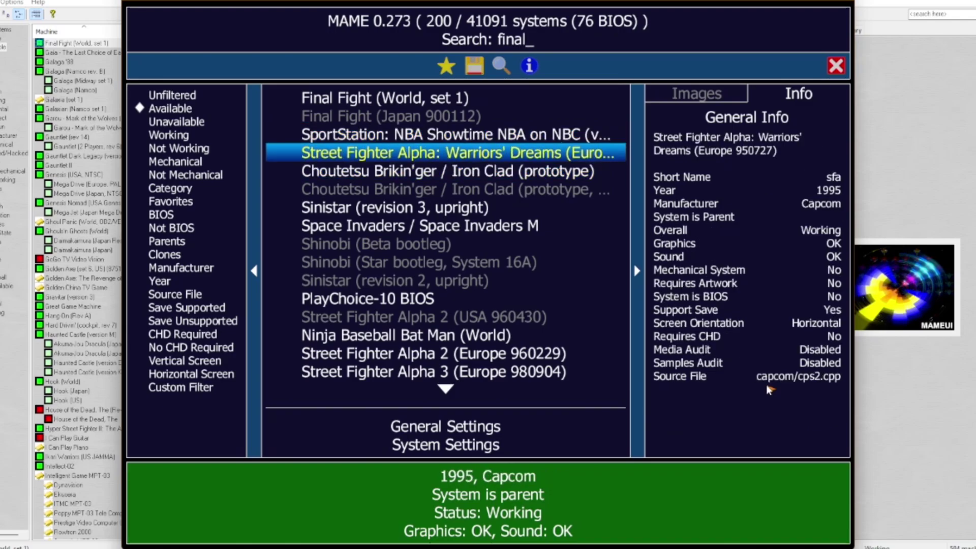
{"action": "key", "text": "Up"}
{"action": "key", "text": "Up"}
{"action": "key", "text": "Up"}
{"action": "key", "text": "Down"}
{"action": "key", "text": "Down"}
{"action": "key", "text": "Down"}
{"action": "key", "text": "Up"}
{"action": "key", "text": "Up"}
{"action": "key", "text": "Up"}
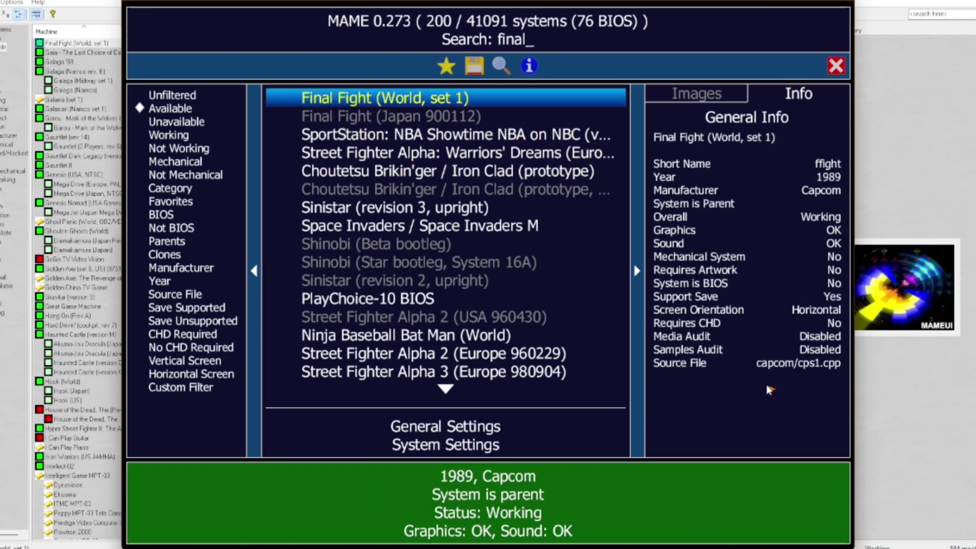
{"action": "key", "text": "Down"}
{"action": "key", "text": "Up"}
- Check the Joystick entry among the input options of the general advanced settings, and exit to the MAMEUI machine list
{"action": "left_click", "coordinate": [456, 429]}
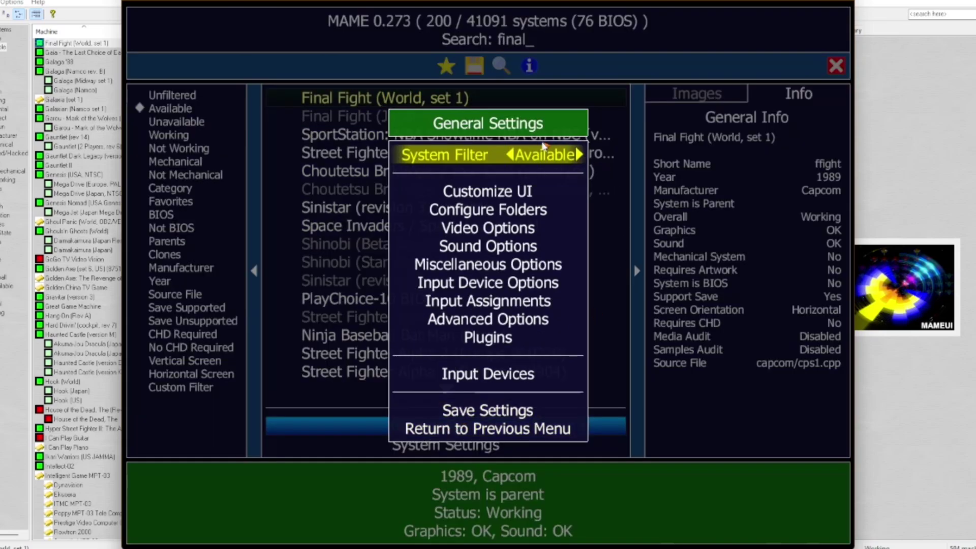
{"action": "left_click", "coordinate": [494, 324]}
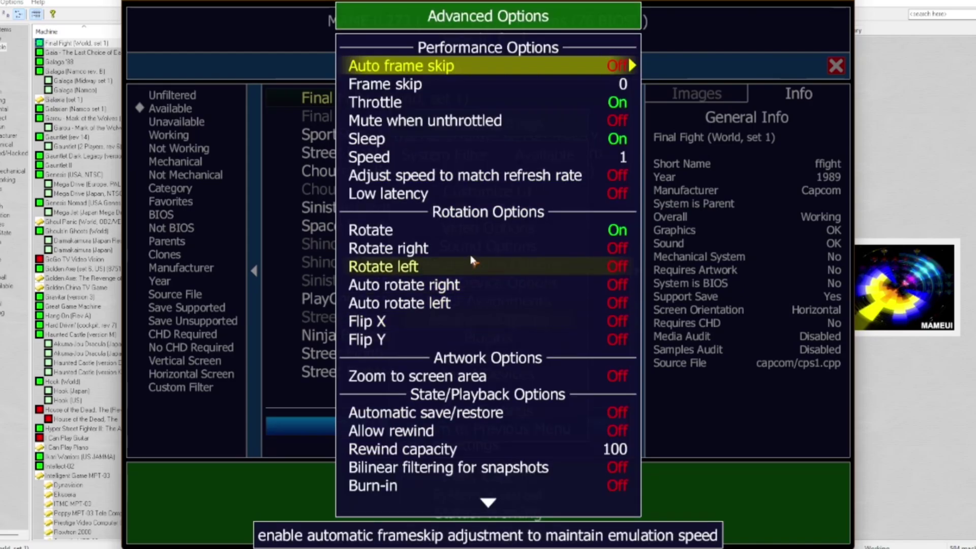
{"action": "scroll", "coordinate": [451, 217], "scroll_direction": "down", "scroll_amount": 10}
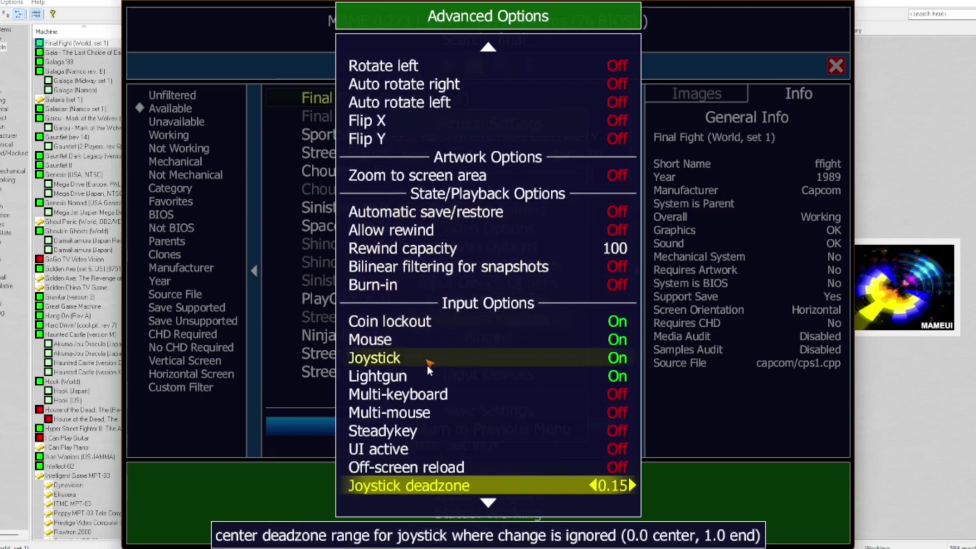
{"action": "left_click", "coordinate": [427, 359]}
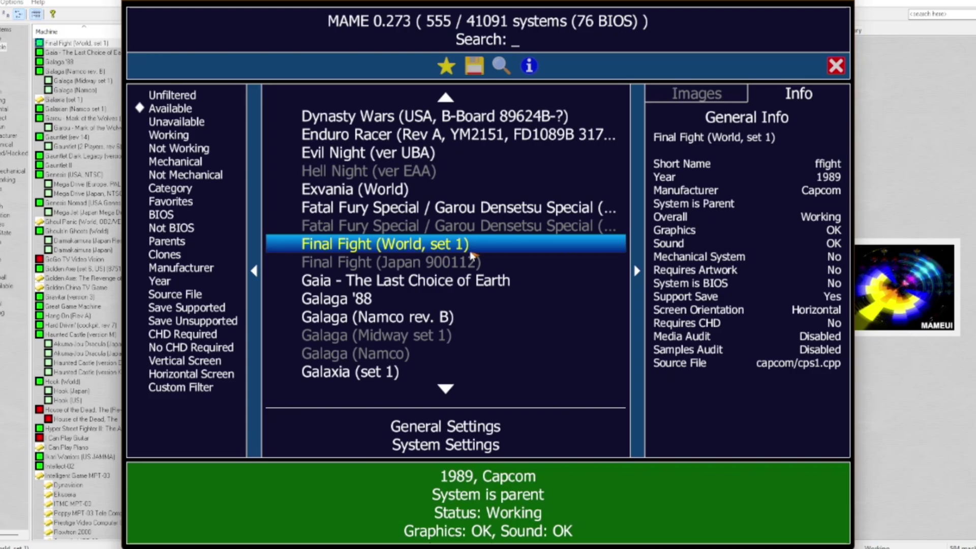
{"action": "key", "text": "Escape"}
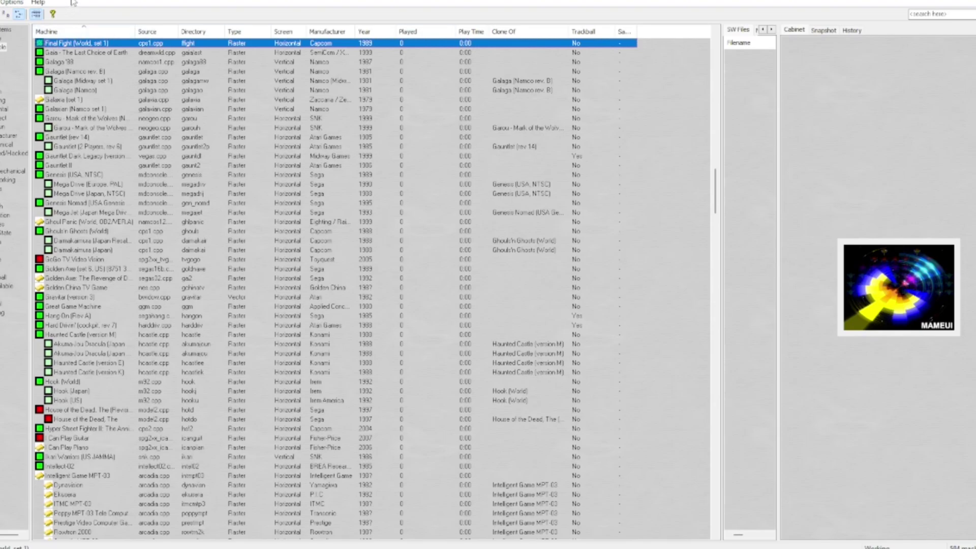
- Review the controller settings in the default options used by all games, including joystick input, and close the dialog
{"action": "left_click", "coordinate": [20, 3]}
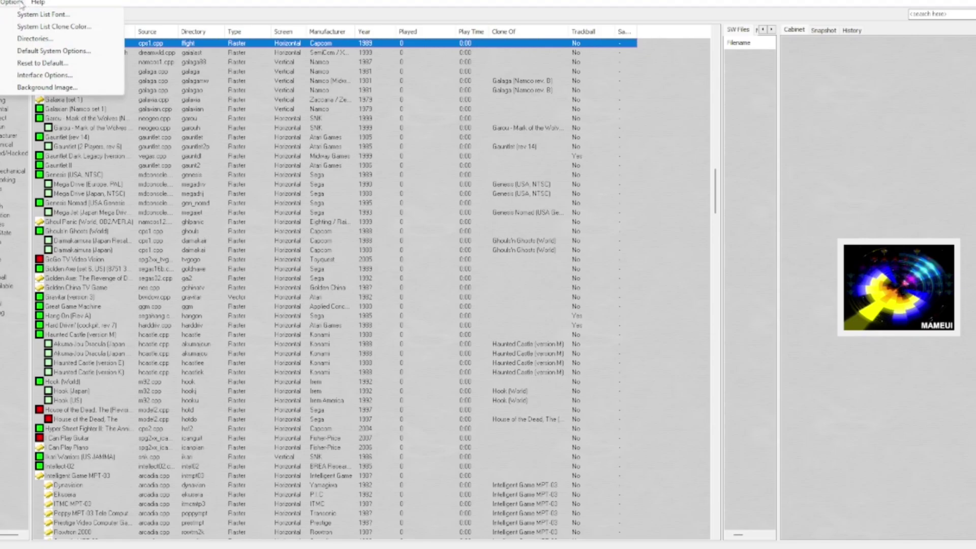
{"action": "left_click", "coordinate": [46, 51]}
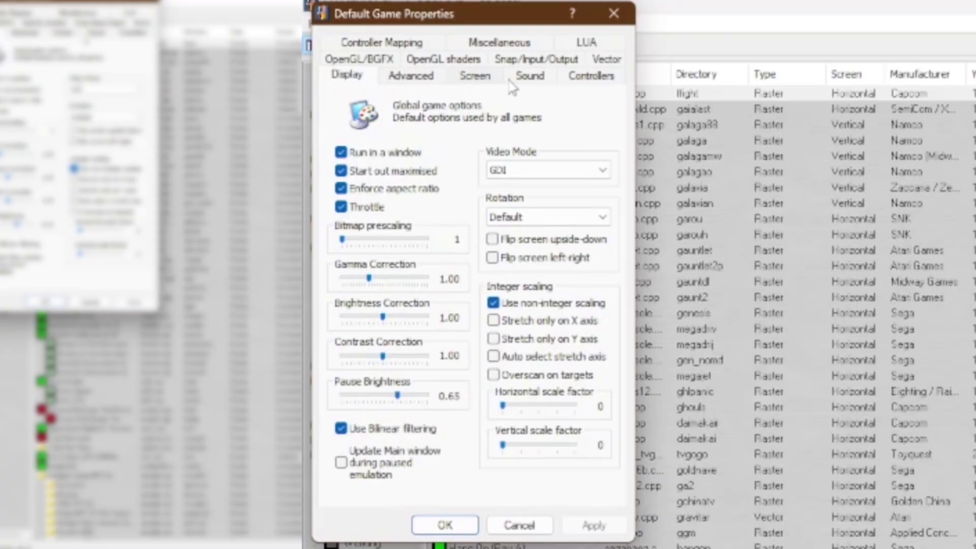
{"action": "left_click", "coordinate": [579, 81]}
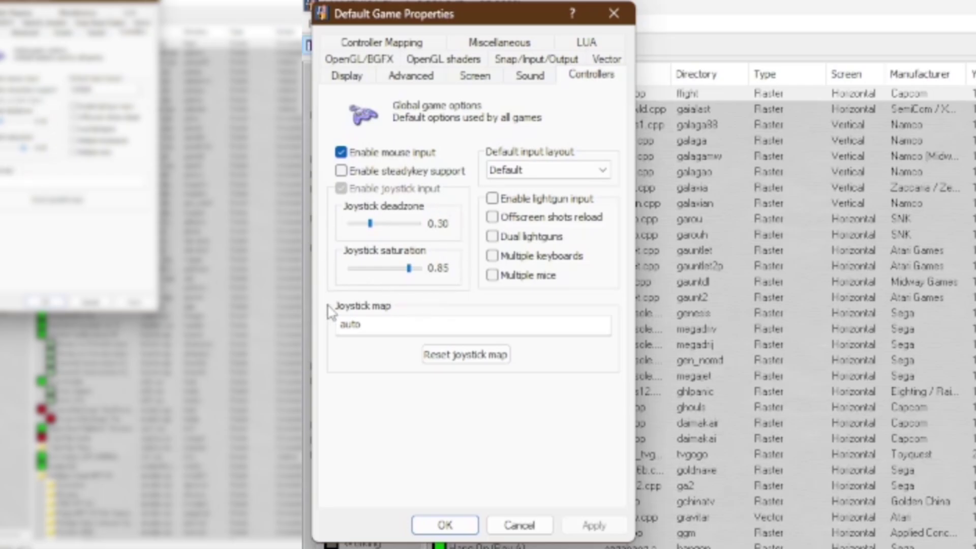
{"action": "left_click", "coordinate": [444, 524]}
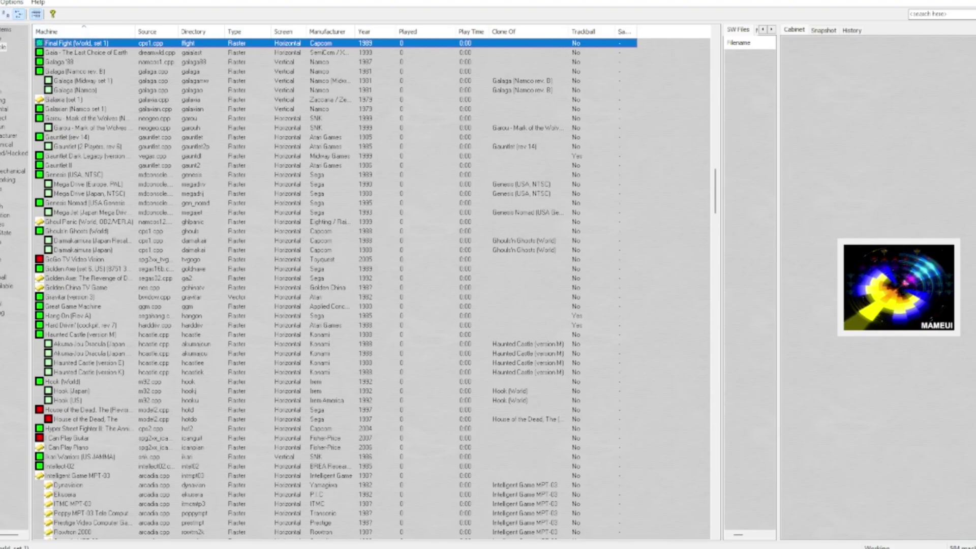
- Review the controller settings in the cps1.cpp properties of Final Fight (World, set 1), and close the dialog
{"action": "right_click", "coordinate": [63, 44]}
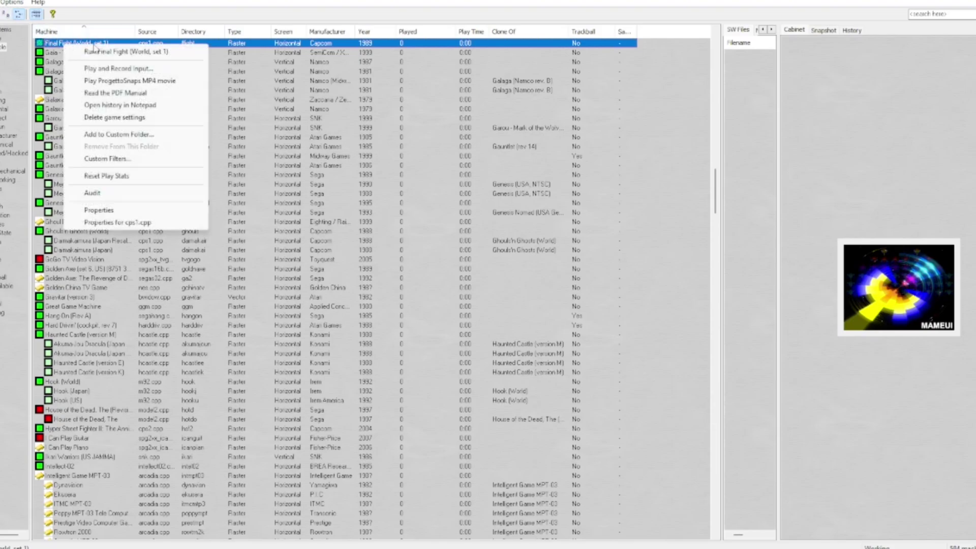
{"action": "left_click", "coordinate": [127, 223]}
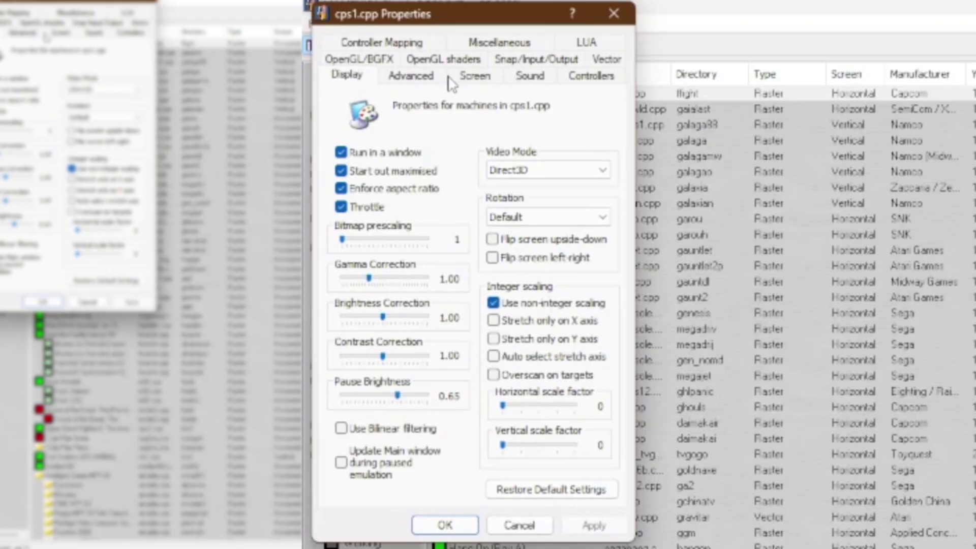
{"action": "left_click", "coordinate": [124, 31]}
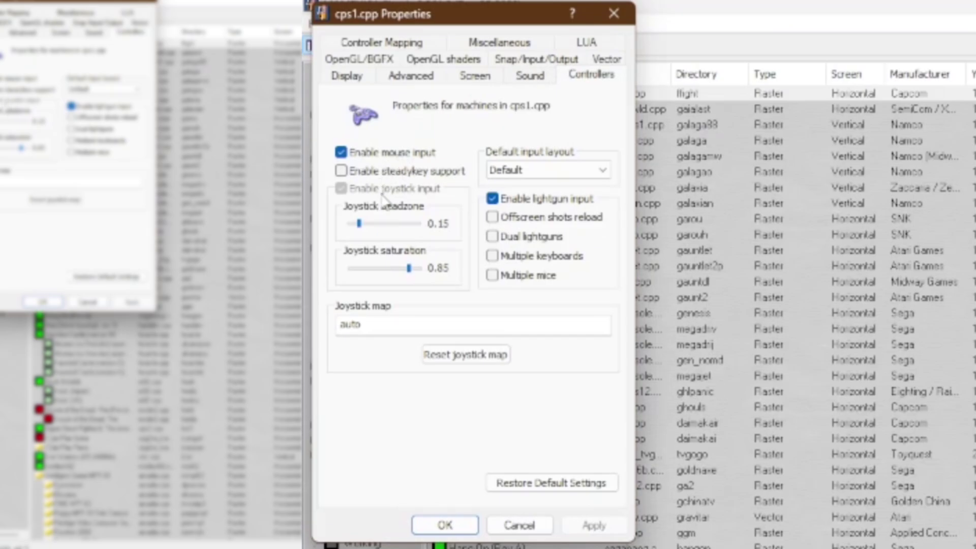
{"action": "left_click", "coordinate": [443, 525]}
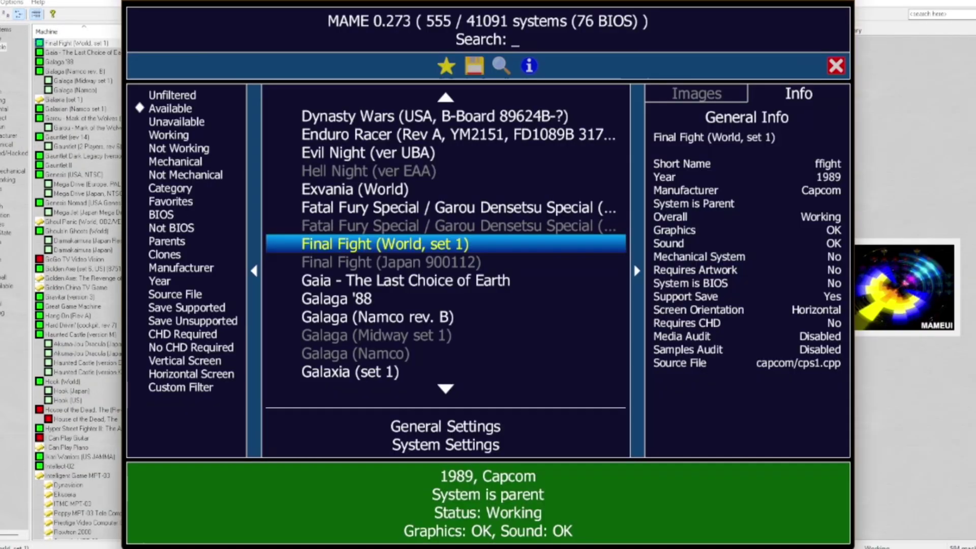
- Launch Final Fight (World, set 1) and open its input assignments for this system
{"action": "key", "text": "Return"}
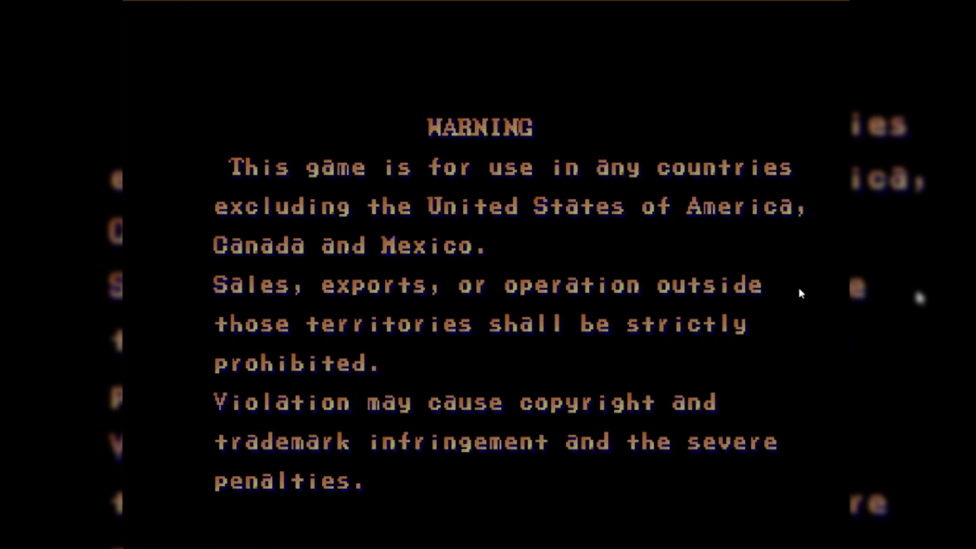
{"action": "key", "text": "Tab"}
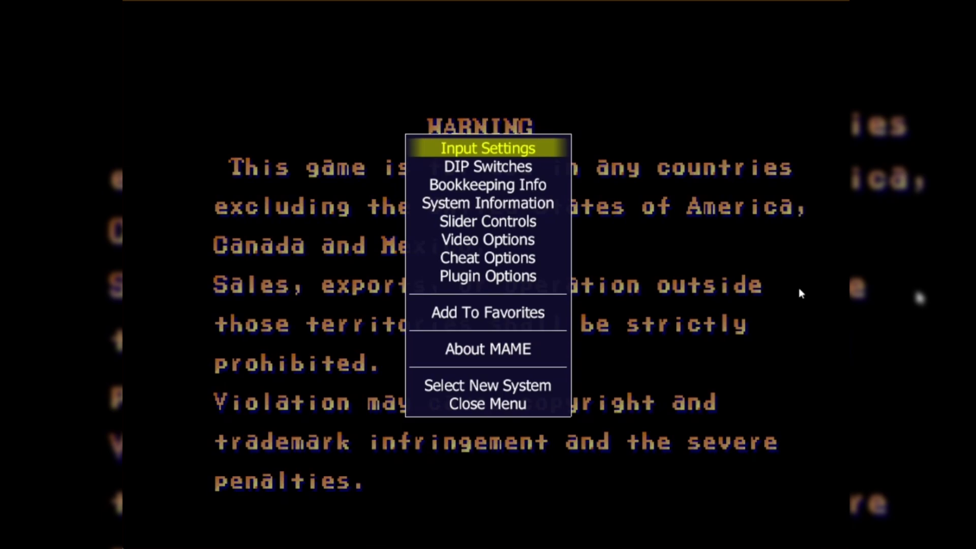
{"action": "key", "text": "Return"}
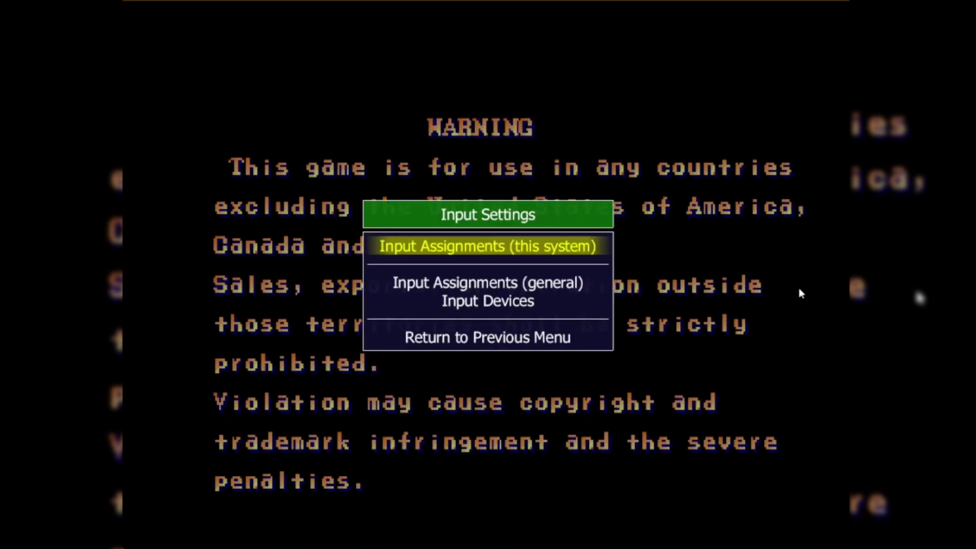
{"action": "key", "text": "Down"}
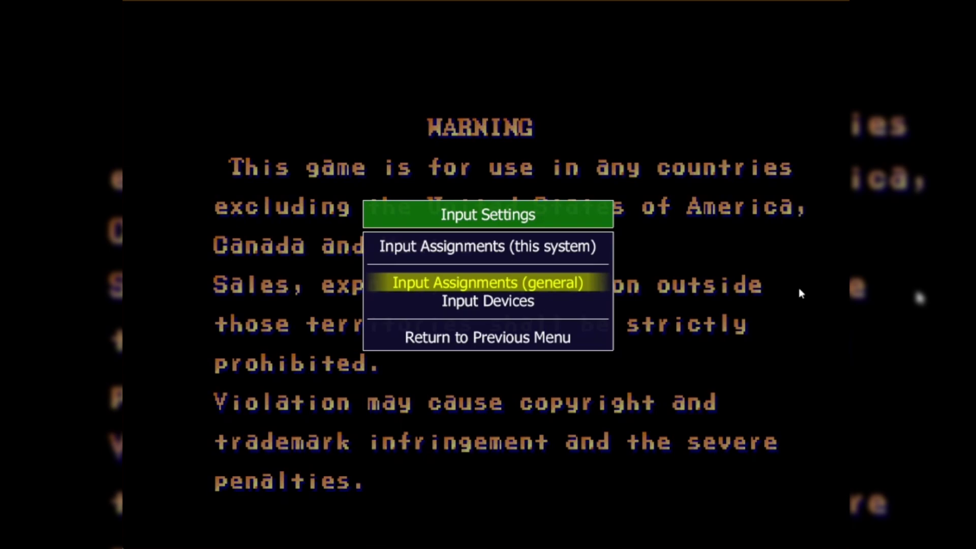
{"action": "key", "text": "Up"}
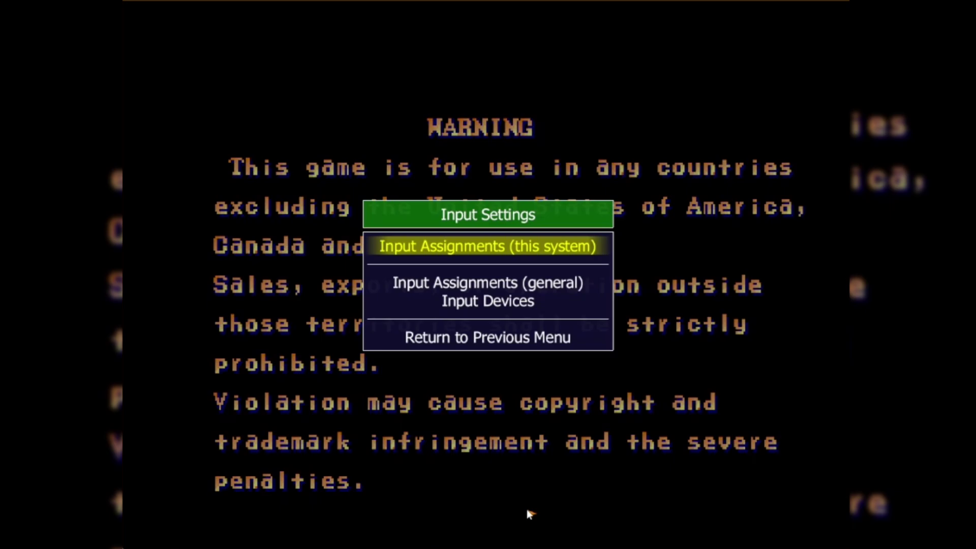
{"action": "key", "text": "Return"}
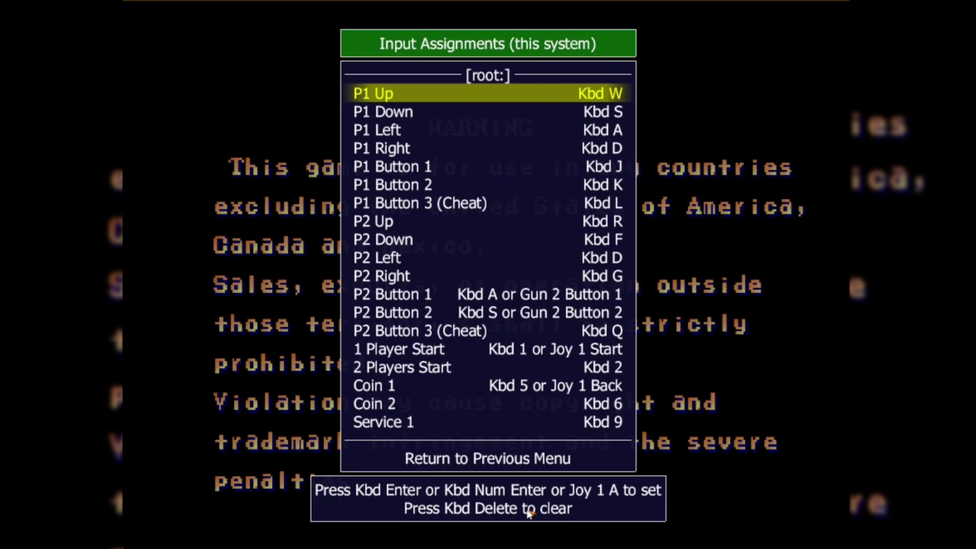
- Assign P1 Up to Joy 1 D-pad Up and append a sequence of Joy 1 D-pad directions as an alternative
{"action": "key", "text": "Return"}
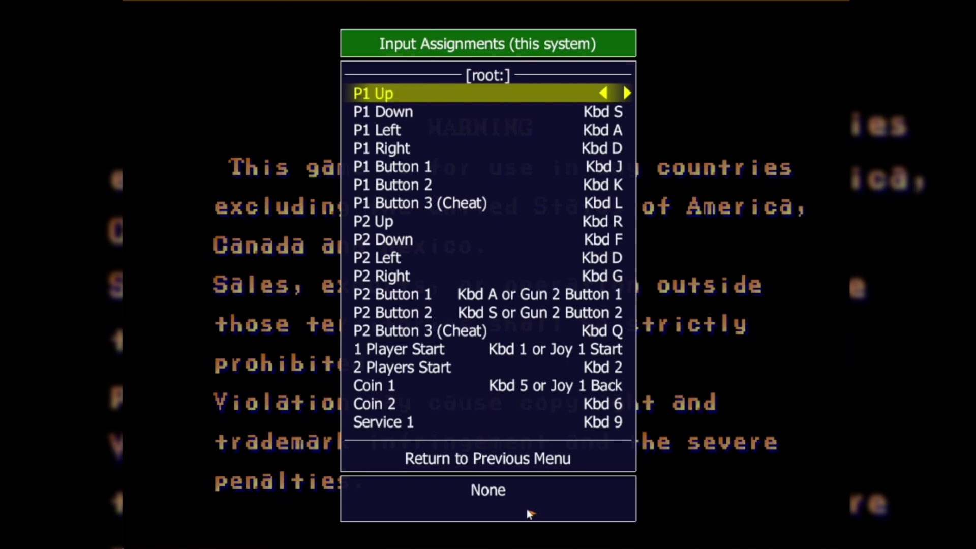
{"action": "key", "text": "Up"}
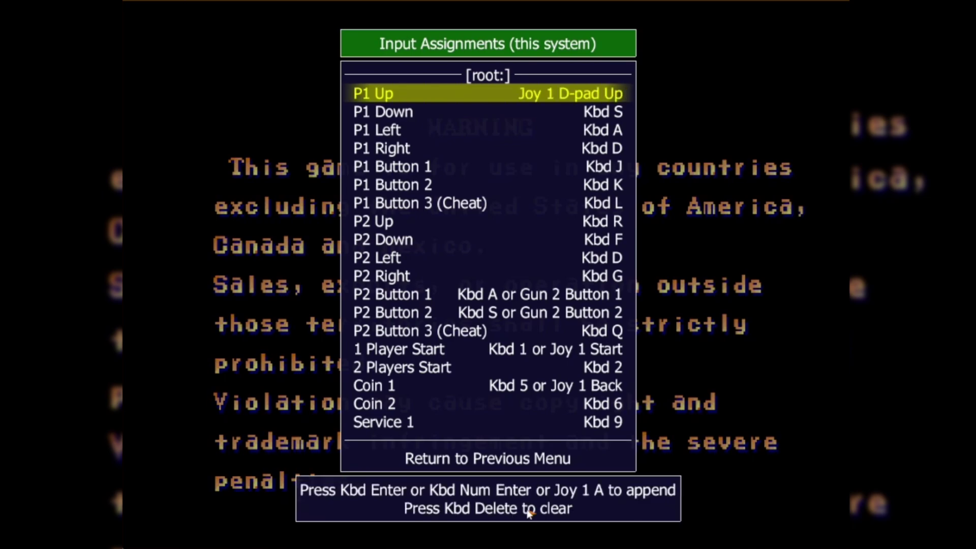
{"action": "key", "text": "Return"}
{"action": "key", "text": "Left"}
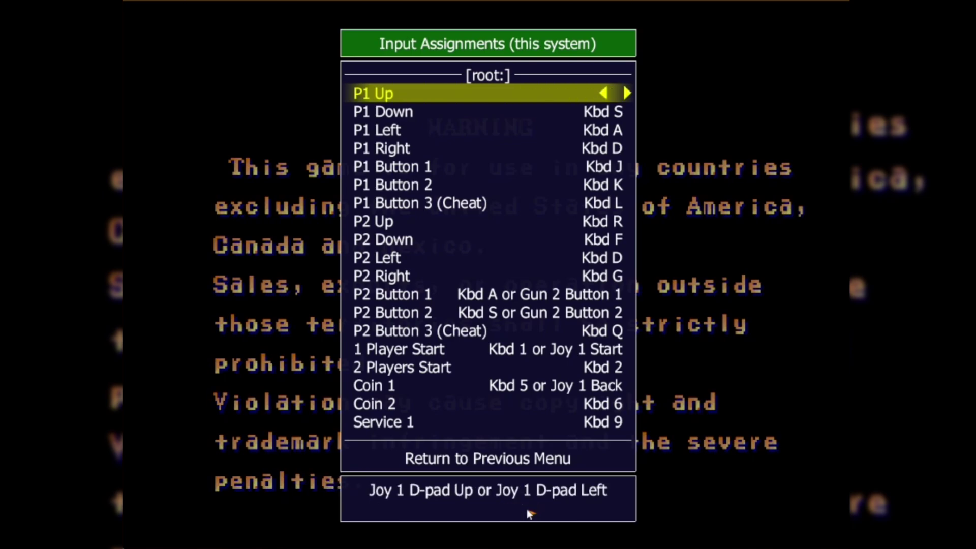
{"action": "key", "text": "Down"}
{"action": "key", "text": "Right"}
{"action": "key", "text": "Left"}
{"action": "key", "text": "Up"}
{"action": "key", "text": "Down"}
{"action": "key", "text": "Right"}
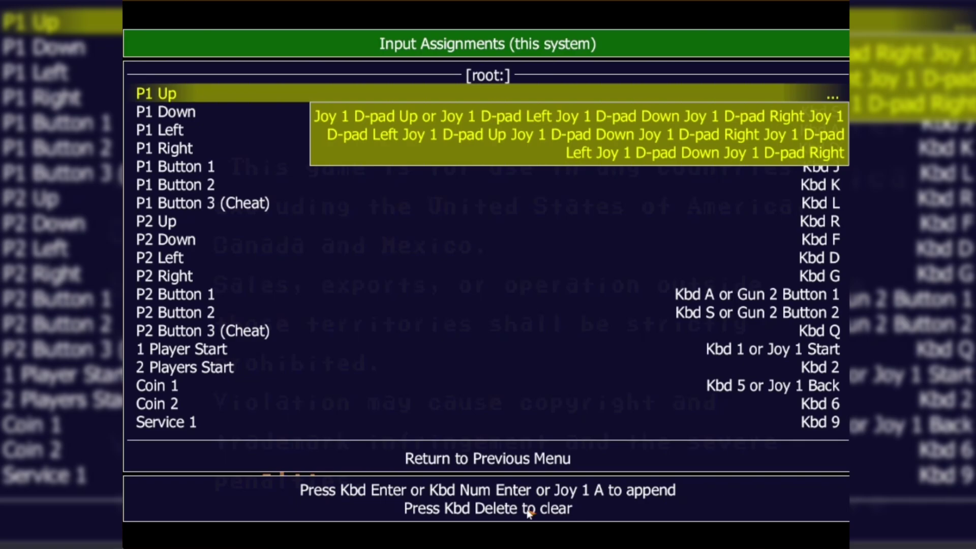
- Clear the P1 Up assignment and set it to keyboard W
{"action": "key", "text": "Delete"}
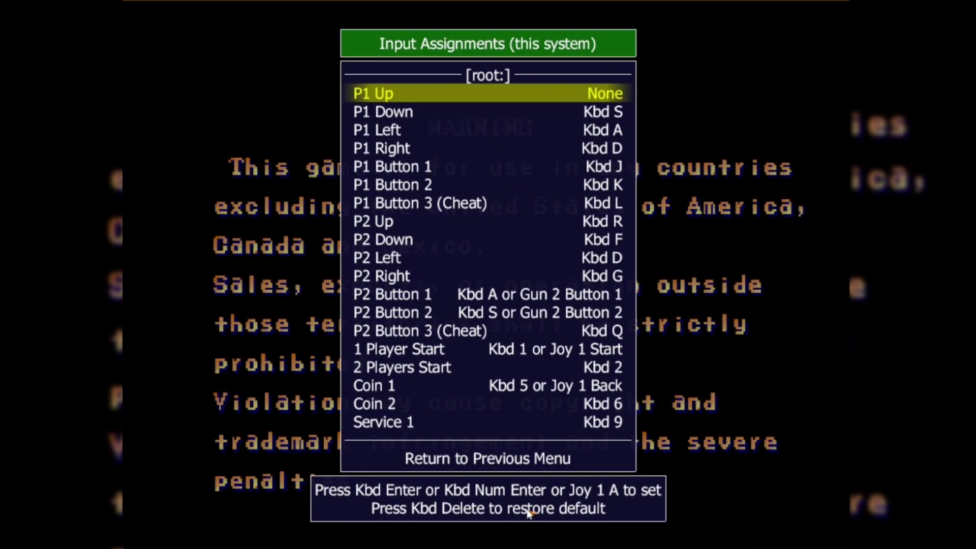
{"action": "key", "text": "Return"}
{"action": "key", "text": "w"}
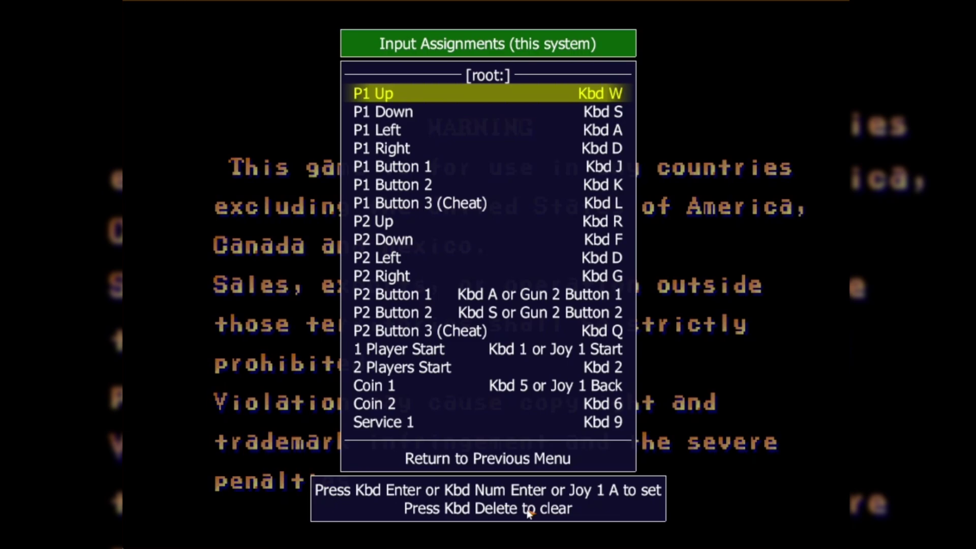
- Assign P1 Up, Down, Left and Right to the matching Joy 1 D-pad directions
{"action": "key", "text": "Return"}
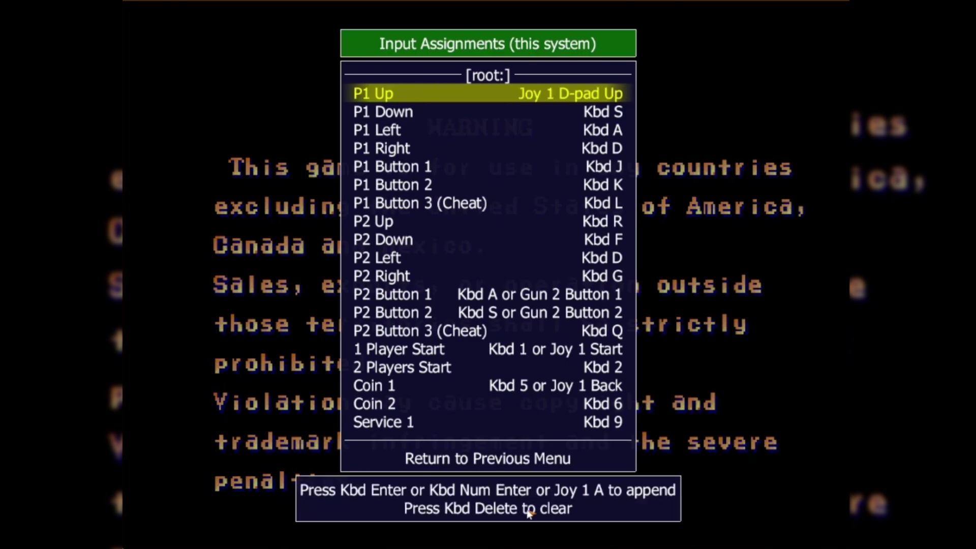
{"action": "key", "text": "Down"}
{"action": "key", "text": "Return"}
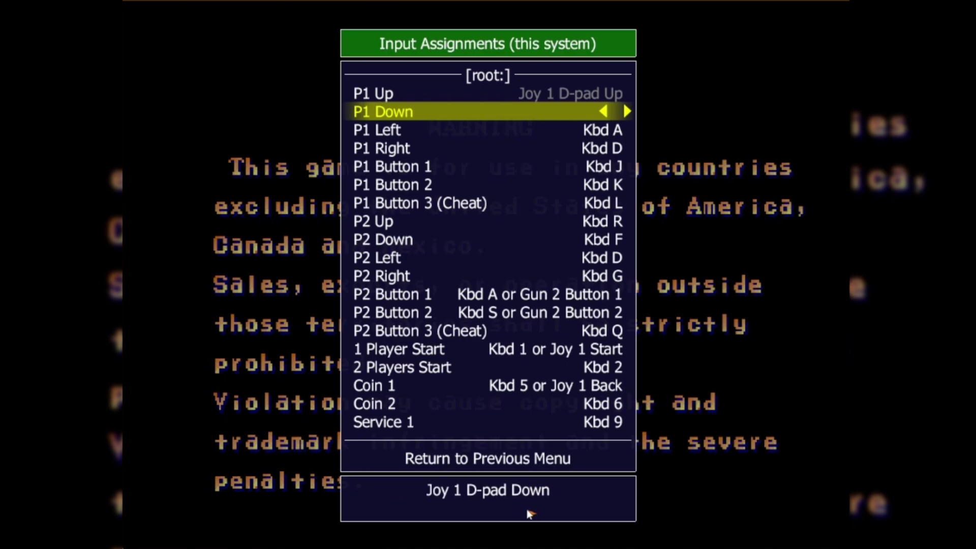
{"action": "key", "text": "Up"}
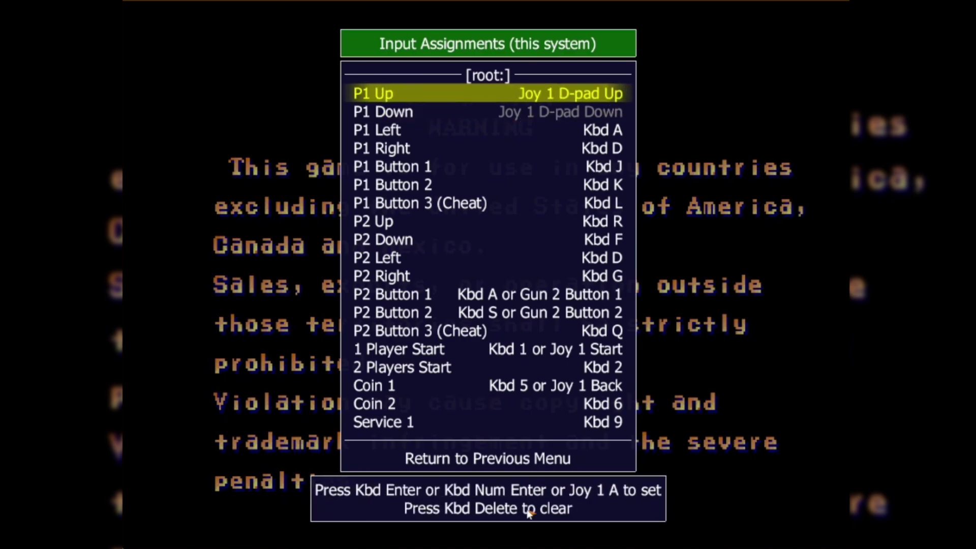
{"action": "key", "text": "Down"}
{"action": "key", "text": "Down"}
{"action": "key", "text": "Return"}
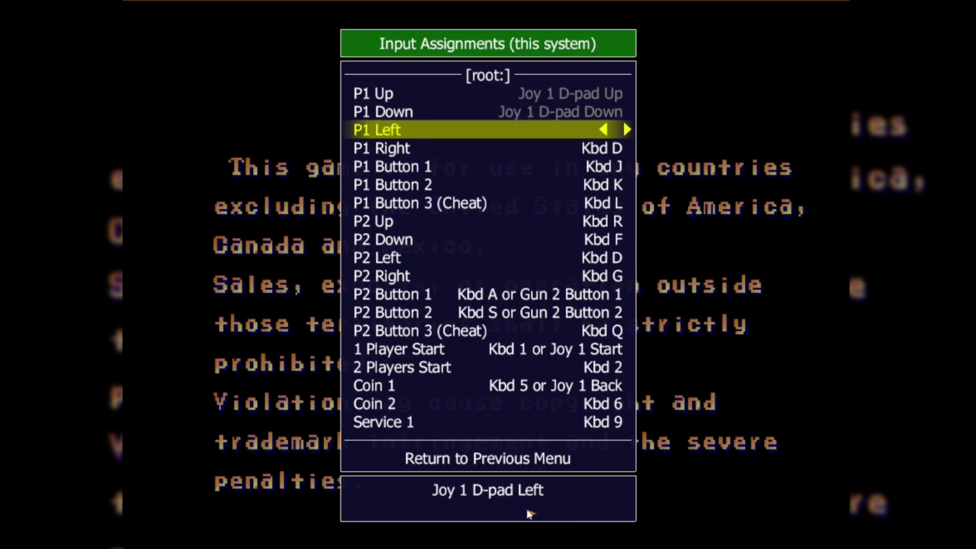
{"action": "key", "text": "Down"}
{"action": "key", "text": "Return"}
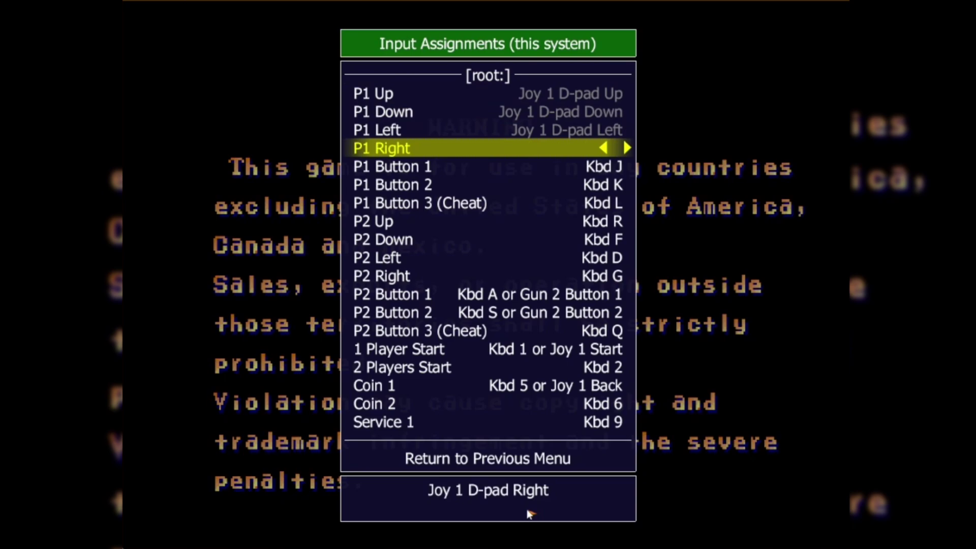
- Assign P1 Button 1 to Joy 1 A and P1 Button 2 to Joy 1 B
{"action": "key", "text": "Down"}
{"action": "key", "text": "Return"}
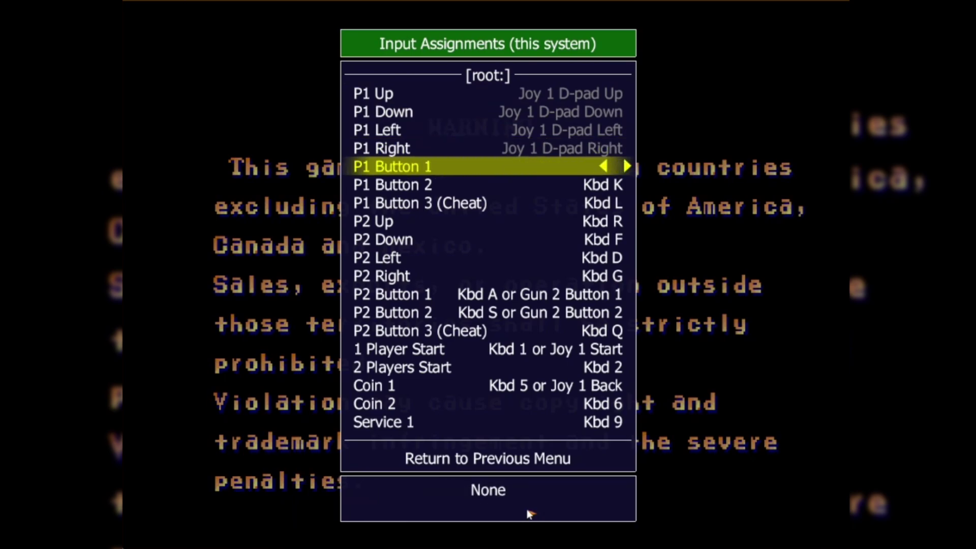
{"action": "key", "text": "Down"}
{"action": "key", "text": "Return"}
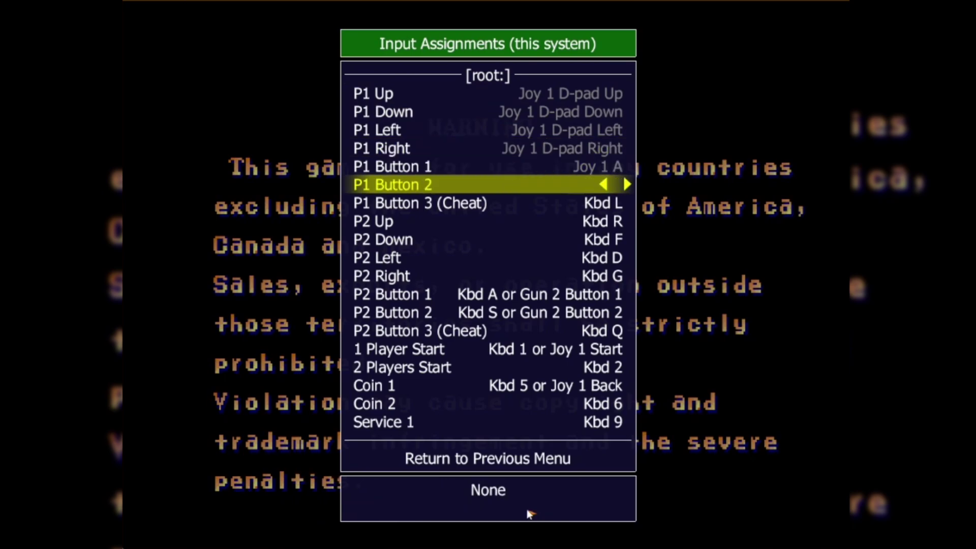
{"action": "key", "text": "Down"}
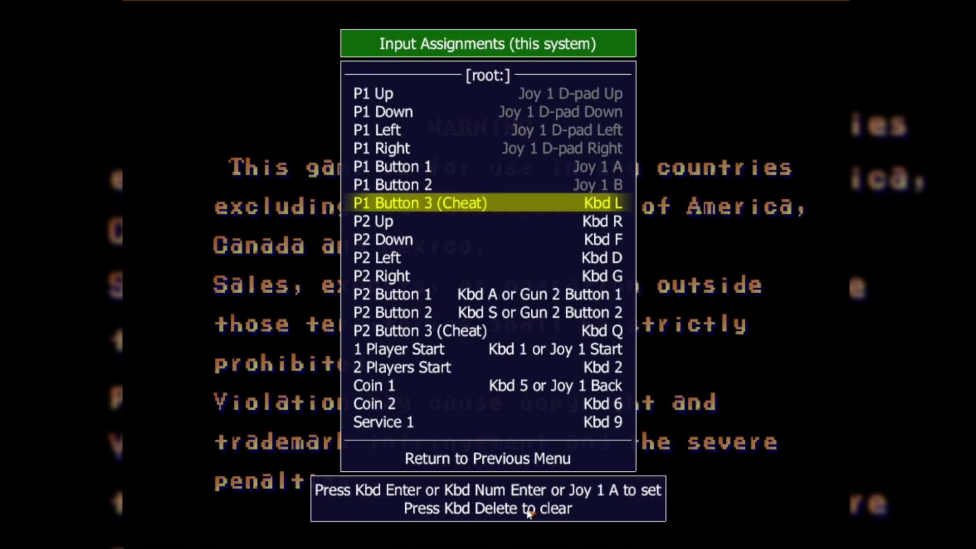
- Assign 1 Player Start to Joy 1 RT - and Coin 1 to Joy 1 LT -, and return to the game
{"action": "key", "text": "Down"}
{"action": "key", "text": "Down"}
{"action": "key", "text": "Down"}
{"action": "key", "text": "Down"}
{"action": "key", "text": "Down"}
{"action": "key", "text": "Down"}
{"action": "key", "text": "Down"}
{"action": "key", "text": "Down"}
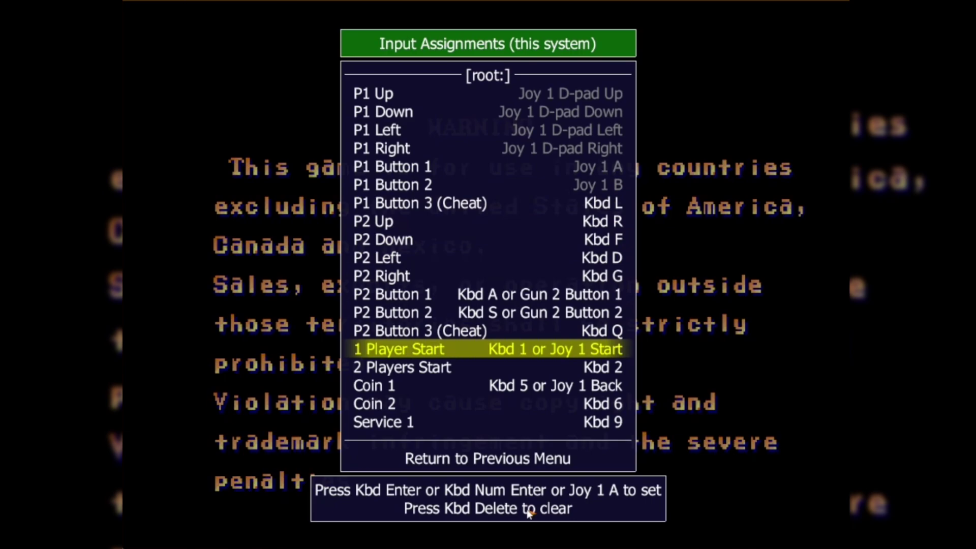
{"action": "key", "text": "Return"}
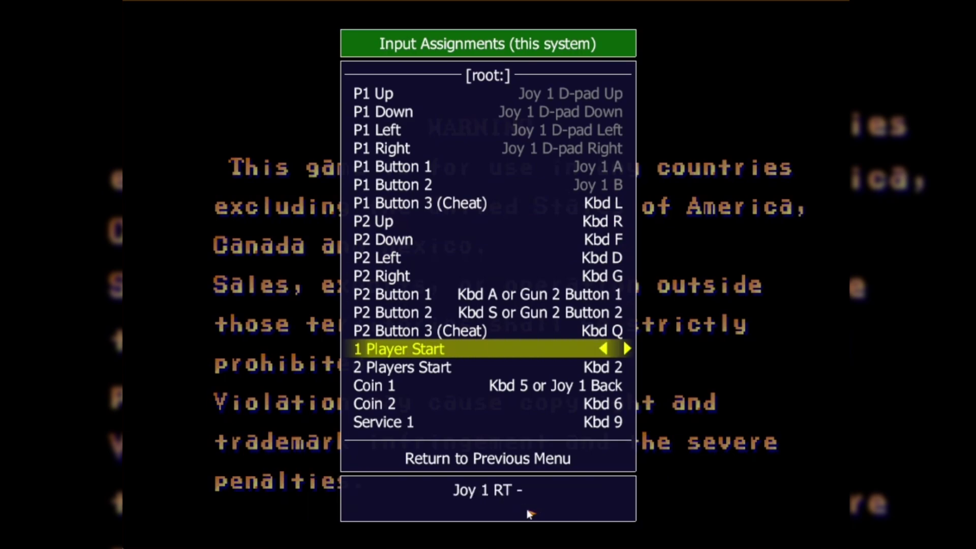
{"action": "key", "text": "Down"}
{"action": "key", "text": "Return"}
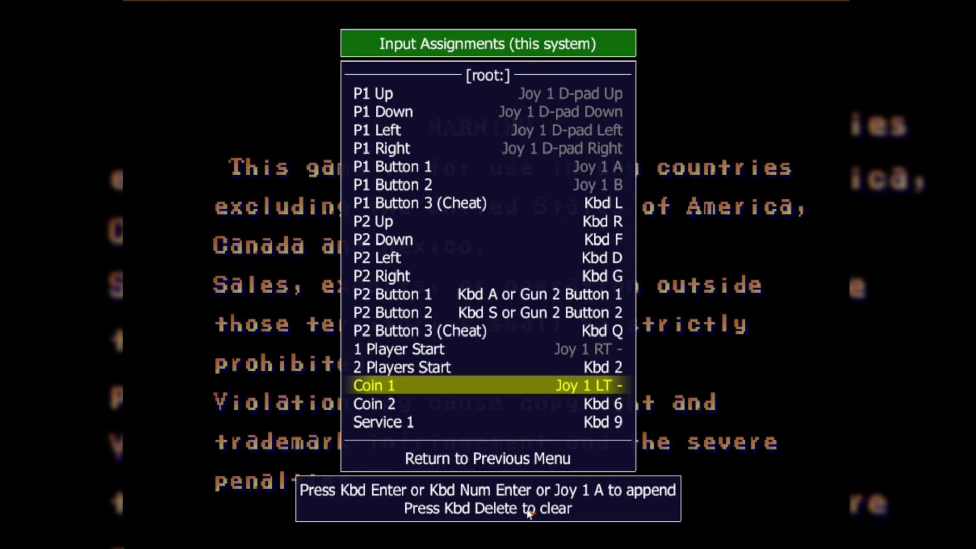
{"action": "key", "text": "Tab"}
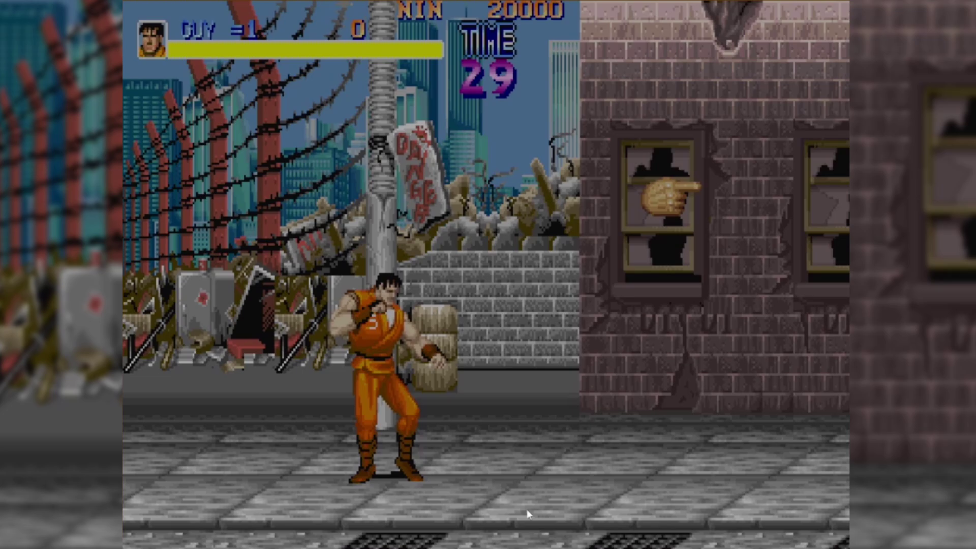
- Reopen the input assignments for this system and append Joy 1 X as an alternative for P1 Button 1
{"action": "key", "text": "Tab"}
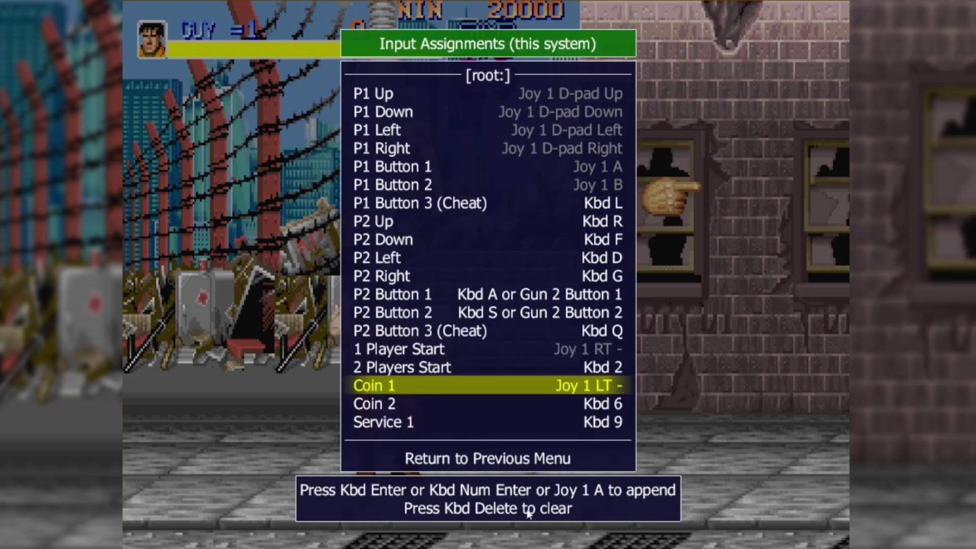
{"action": "key", "text": "Tab"}
{"action": "key", "text": "Tab"}
{"action": "key", "text": "Up"}
{"action": "key", "text": "Up"}
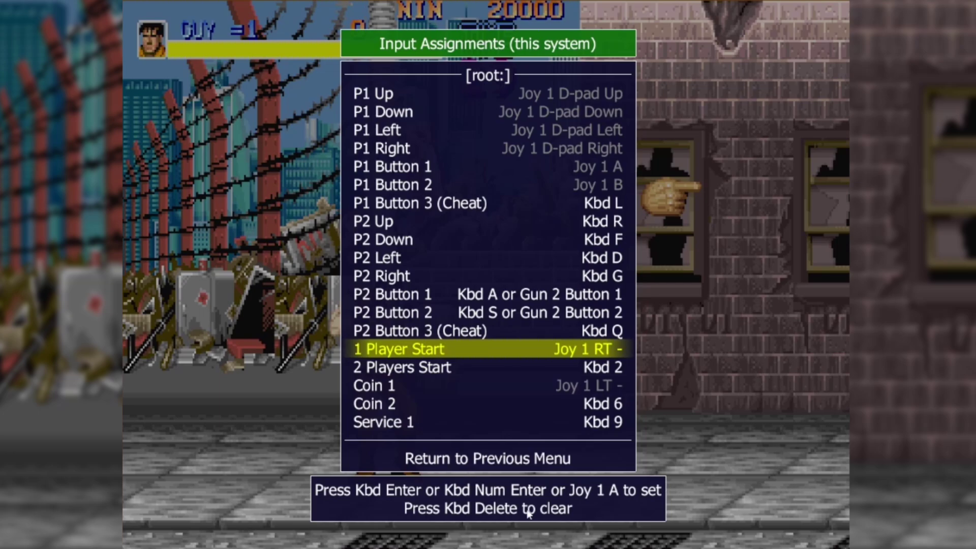
{"action": "key", "text": "Up"}
{"action": "key", "text": "Up"}
{"action": "key", "text": "Up"}
{"action": "key", "text": "Up"}
{"action": "key", "text": "Up"}
{"action": "key", "text": "Up"}
{"action": "key", "text": "Up"}
{"action": "key", "text": "Up"}
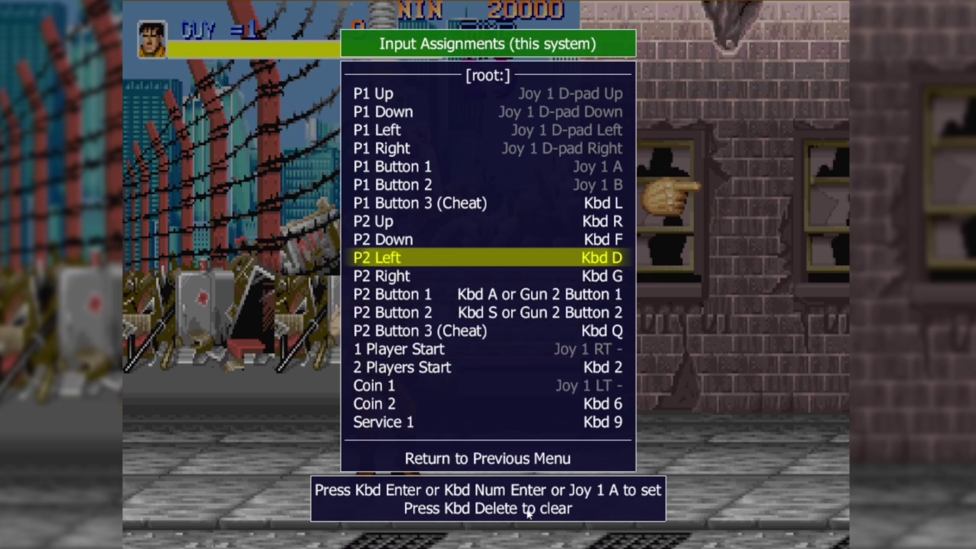
{"action": "key", "text": "Up"}
{"action": "key", "text": "Up"}
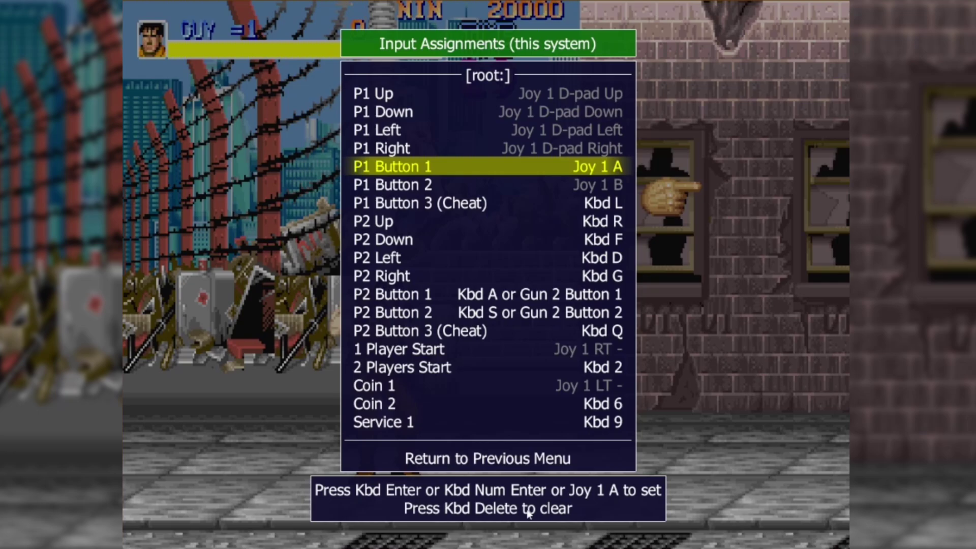
{"action": "key", "text": "Return"}
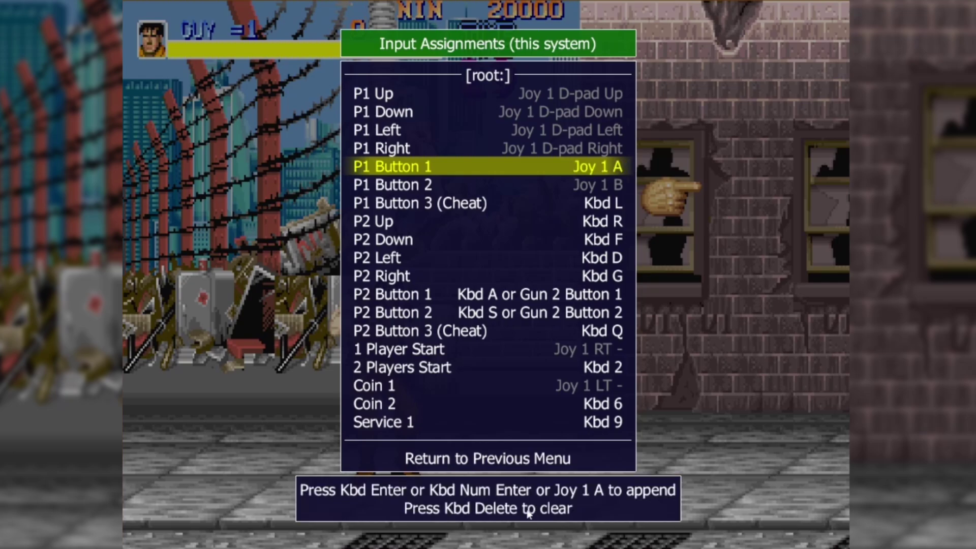
{"action": "key", "text": "Return"}
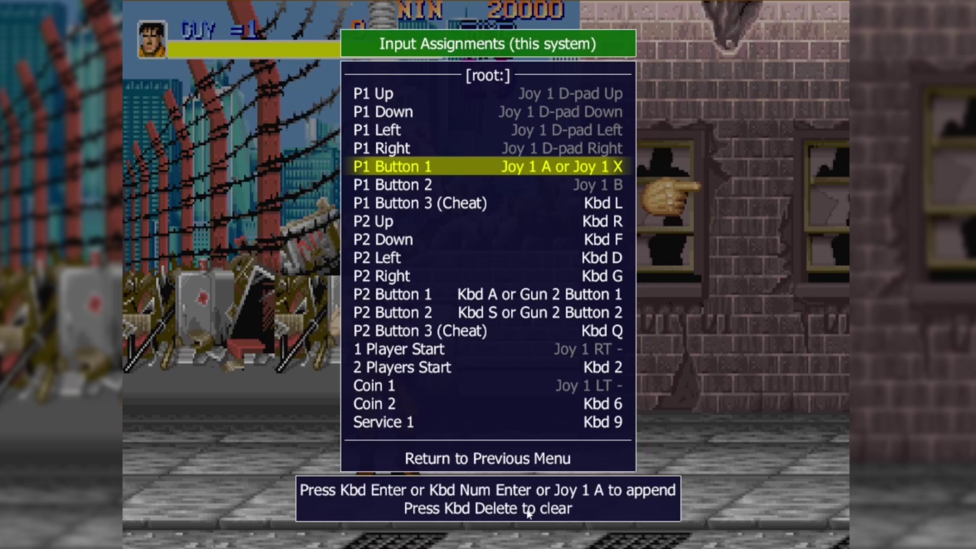
- Append Joy 1 X as an alternative for P1 Button 2 and return to the game
{"action": "key", "text": "Down"}
{"action": "key", "text": "Return"}
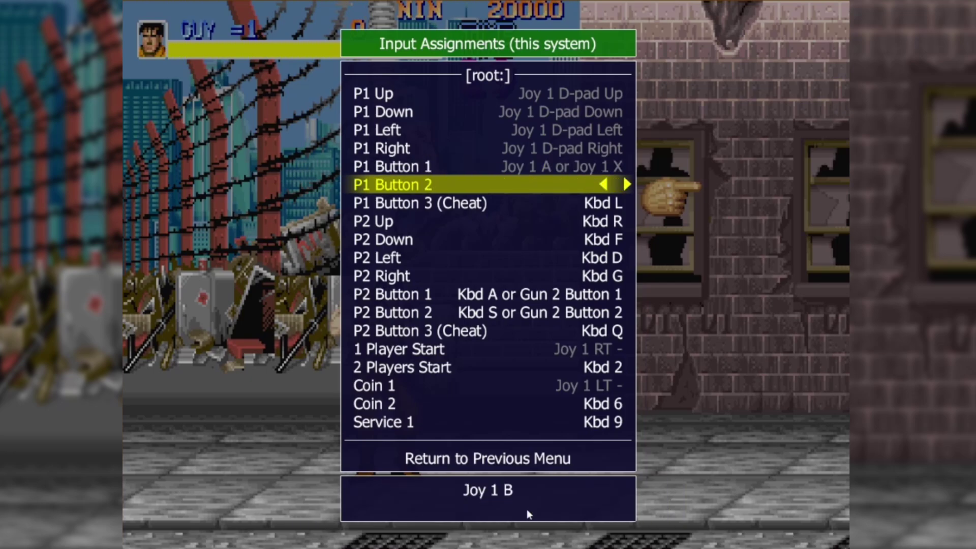
{"action": "key", "text": "Return"}
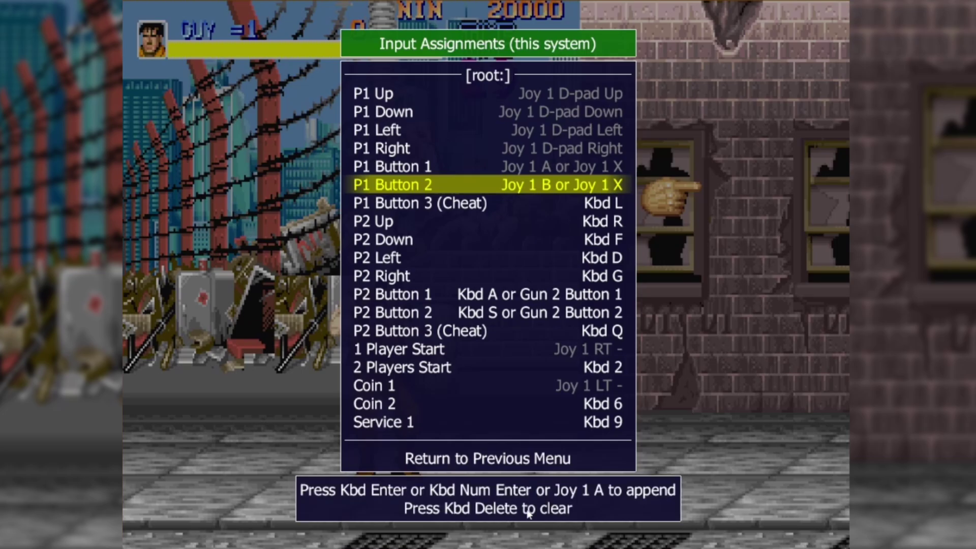
{"action": "key", "text": "Tab"}
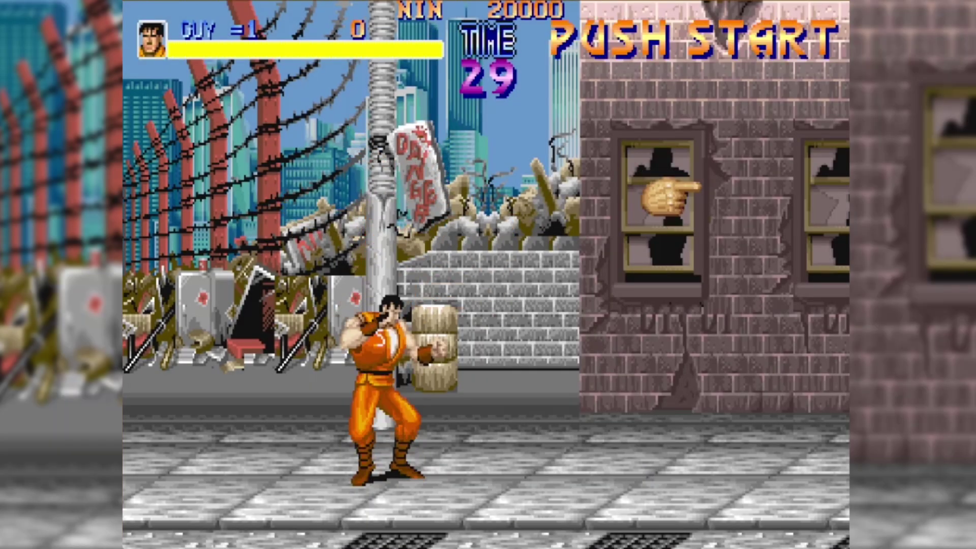
{"action": "key", "text": "Right"}
{"action": "key", "text": "Right"}
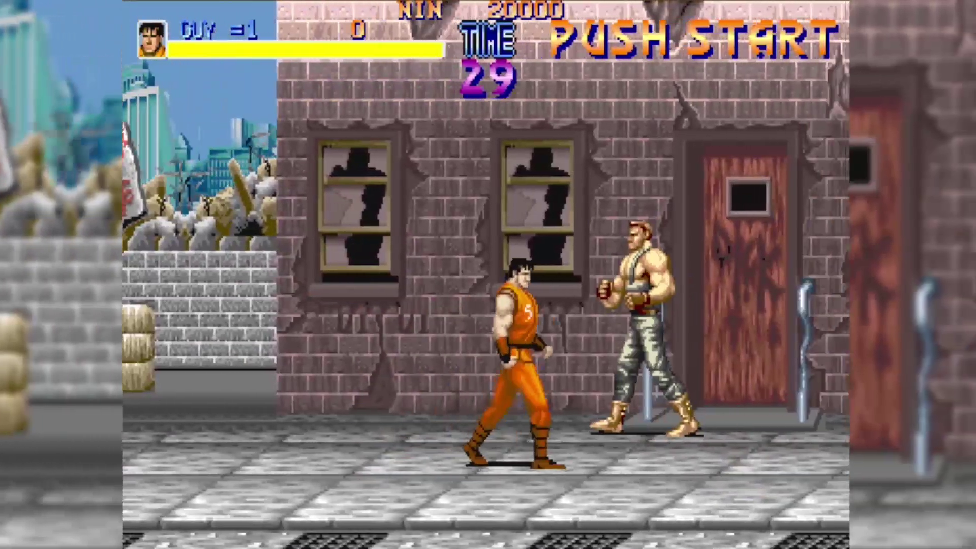
{"action": "key", "text": "alt"}
{"action": "key", "text": "ctrl"}
{"action": "key", "text": "Right"}
{"action": "key", "text": "Right"}
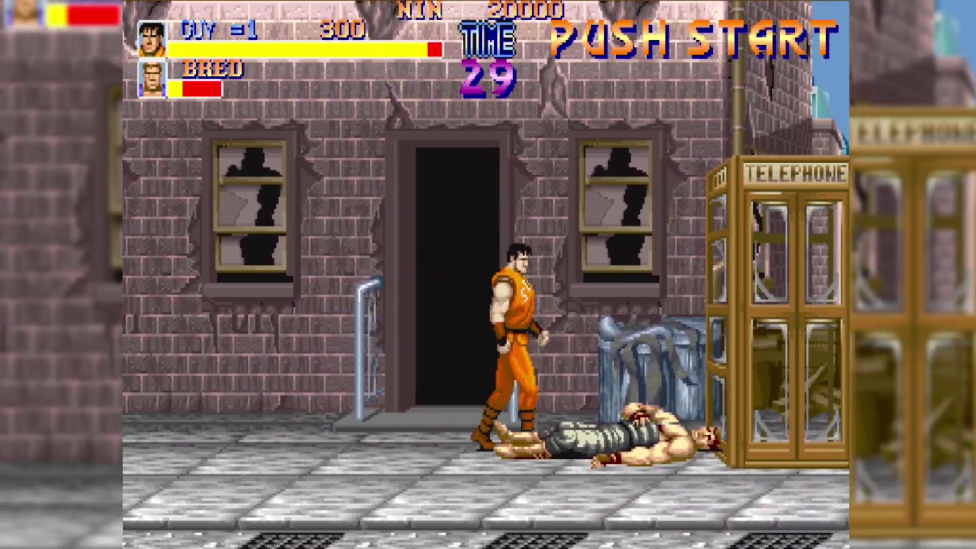
{"action": "key", "text": "ctrl+alt"}
{"action": "key", "text": "Right"}
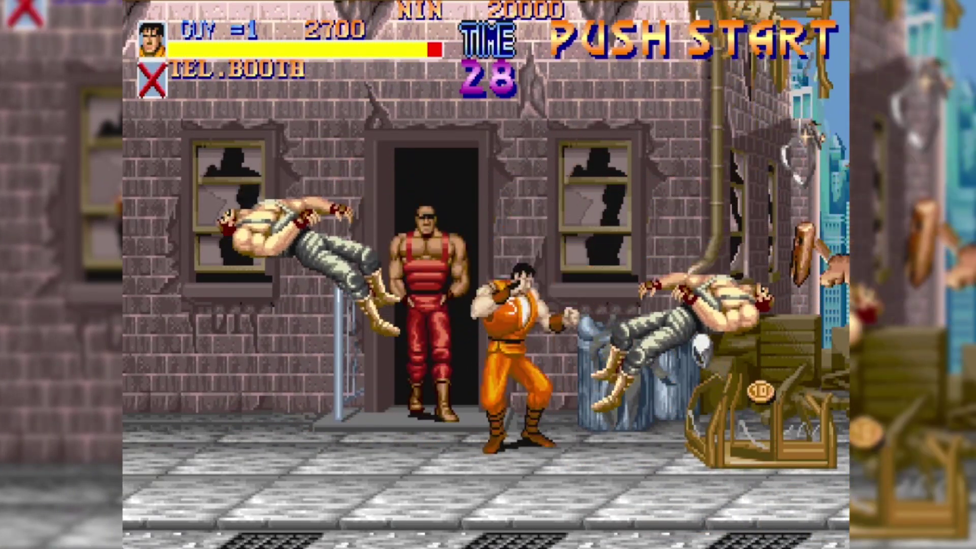
{"action": "key", "text": "ctrl"}
{"action": "key", "text": "ctrl"}
{"action": "key", "text": "alt"}
{"action": "key", "text": "ctrl"}
{"action": "key", "text": "Right"}
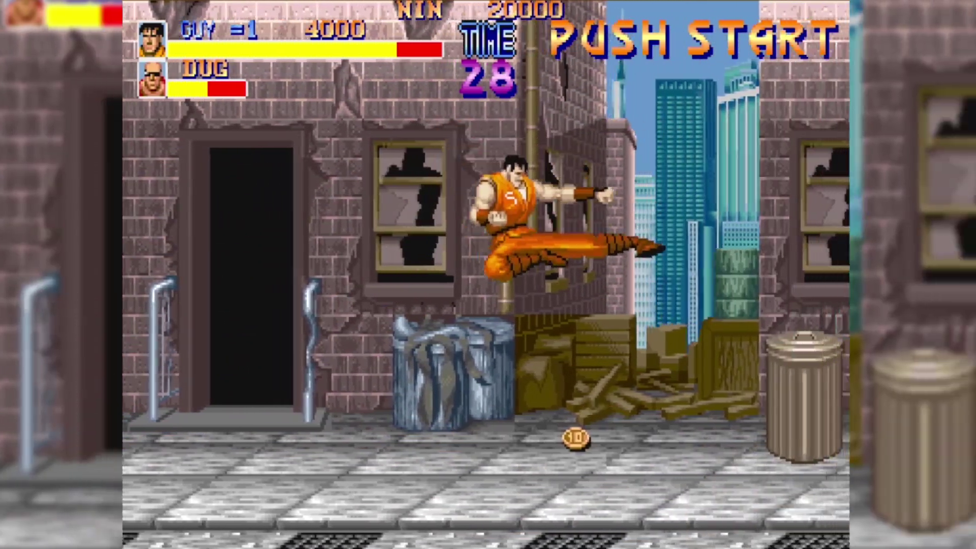
{"action": "key", "text": "ctrl"}
{"action": "key", "text": "alt"}
{"action": "key", "text": "ctrl"}
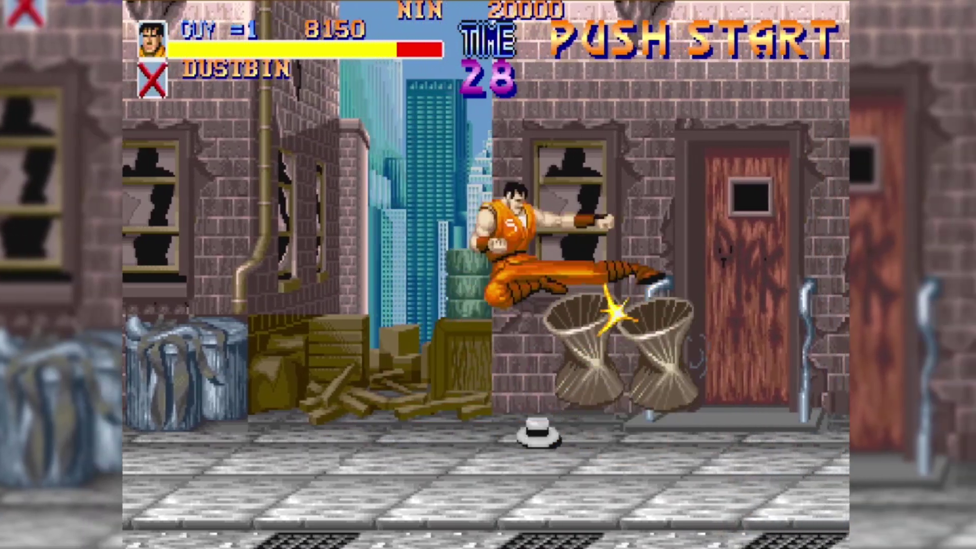
{"action": "key", "text": "Right"}
{"action": "key", "text": "alt"}
{"action": "key", "text": "Left"}
{"action": "key", "text": "Left"}
{"action": "key", "text": "ctrl"}
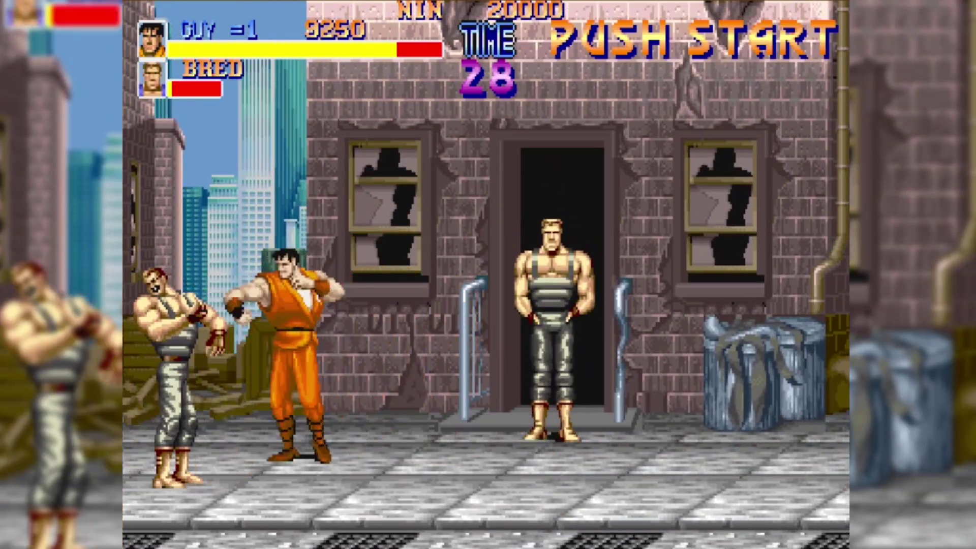
{"action": "key", "text": "Right"}
{"action": "key", "text": "ctrl"}
{"action": "key", "text": "Right"}
{"action": "key", "text": "ctrl"}
{"action": "key", "text": "Right"}
{"action": "key", "text": "ctrl"}
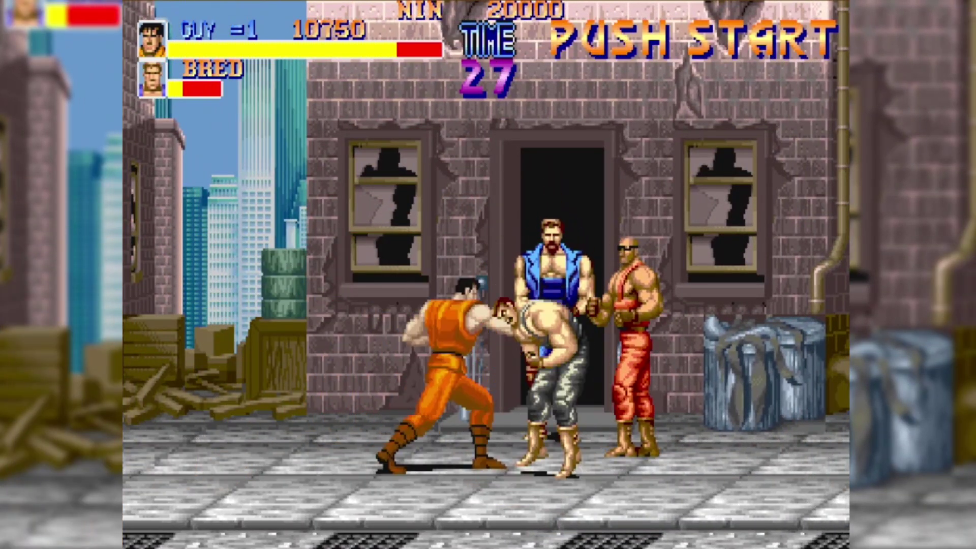
{"action": "key", "text": "ctrl"}
{"action": "key", "text": "ctrl"}
{"action": "key", "text": "Right"}
{"action": "key", "text": "ctrl"}
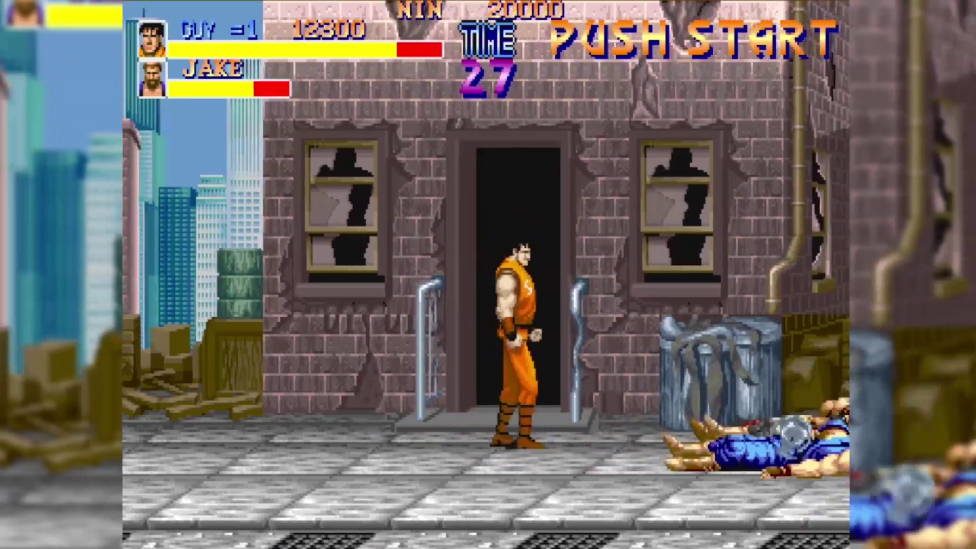
{"action": "key", "text": "ctrl"}
{"action": "key", "text": "Right"}
{"action": "key", "text": "ctrl"}
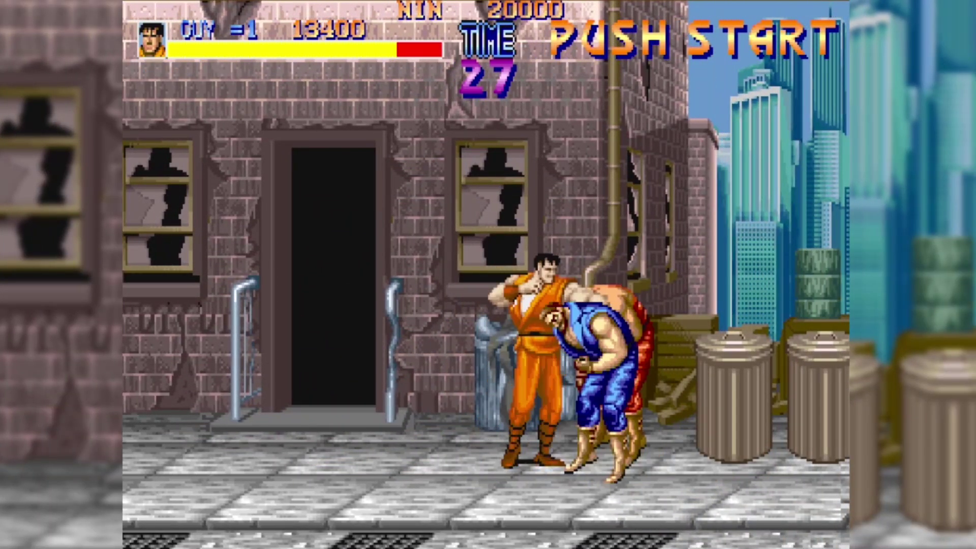
{"action": "key", "text": "ctrl"}
{"action": "key", "text": "ctrl"}
{"action": "key", "text": "Right"}
{"action": "key", "text": "ctrl"}
{"action": "key", "text": "Left"}
{"action": "key", "text": "ctrl"}
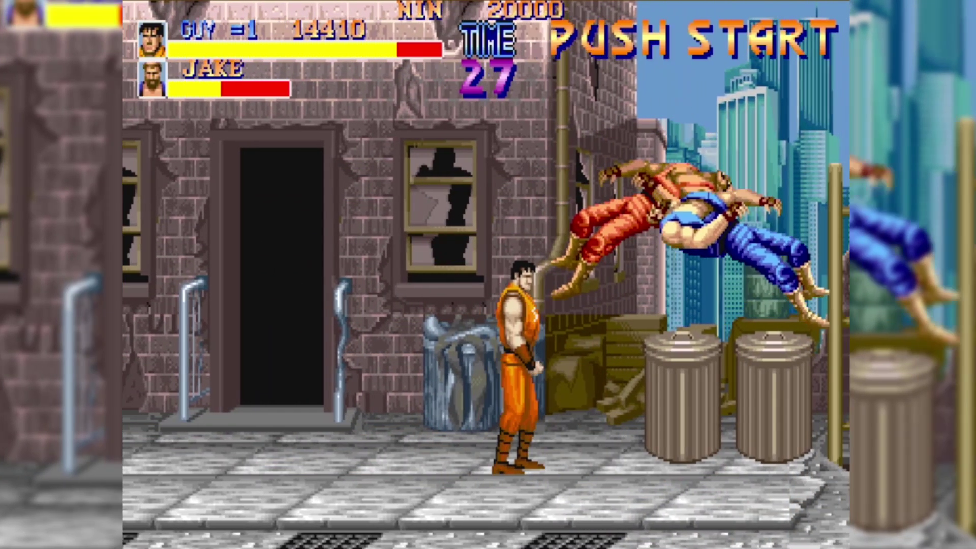
{"action": "key", "text": "Right"}
{"action": "key", "text": "ctrl"}
{"action": "key", "text": "Right"}
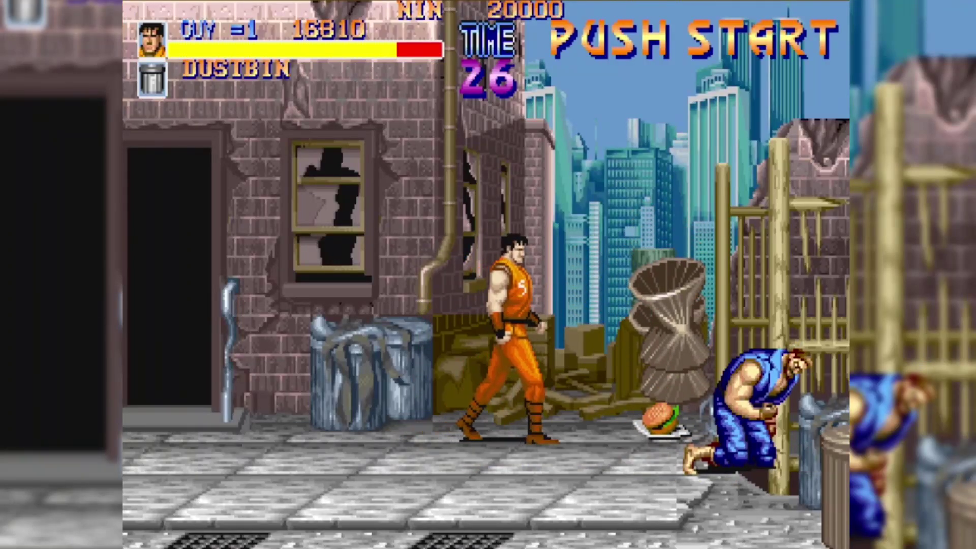
{"action": "key", "text": "ctrl"}
{"action": "key", "text": "Left"}
{"action": "key", "text": "ctrl"}
{"action": "key", "text": "Left"}
{"action": "key", "text": "ctrl"}
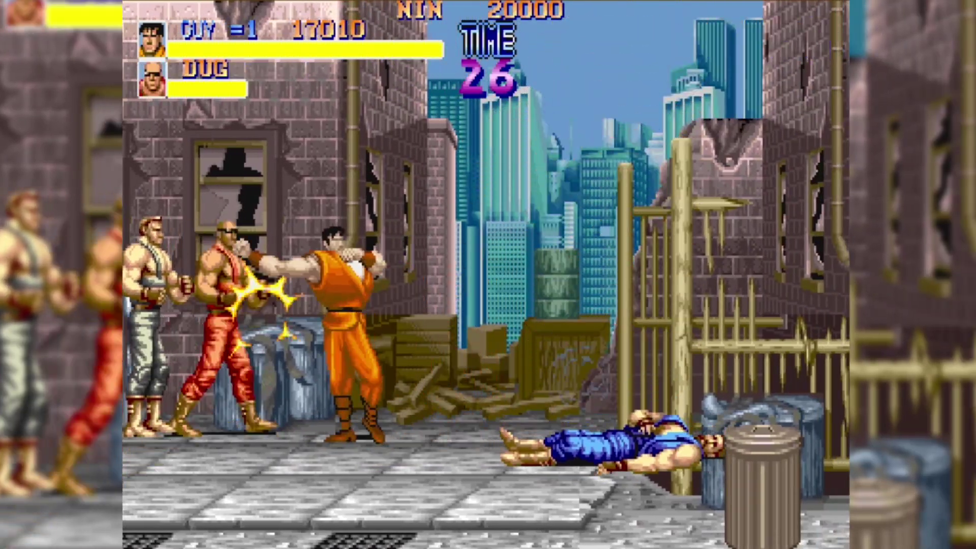
{"action": "key", "text": "ctrl"}
{"action": "key", "text": "ctrl"}
{"action": "key", "text": "ctrl"}
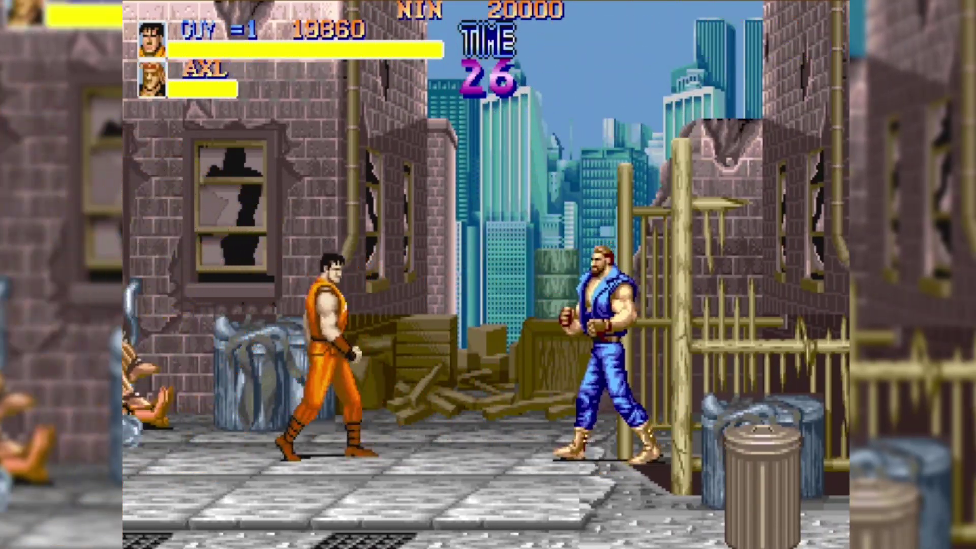
{"action": "key", "text": "Right"}
{"action": "key", "text": "alt"}
{"action": "key", "text": "ctrl"}
{"action": "key", "text": "Right"}
{"action": "key", "text": "ctrl"}
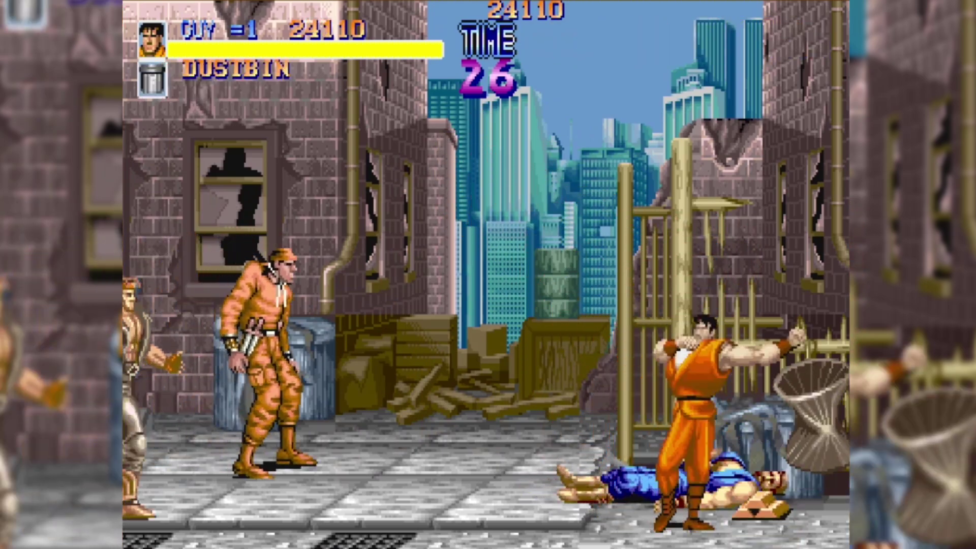
{"action": "key", "text": "Left"}
{"action": "key", "text": "ctrl"}
{"action": "key", "text": "ctrl"}
{"action": "key", "text": "ctrl"}
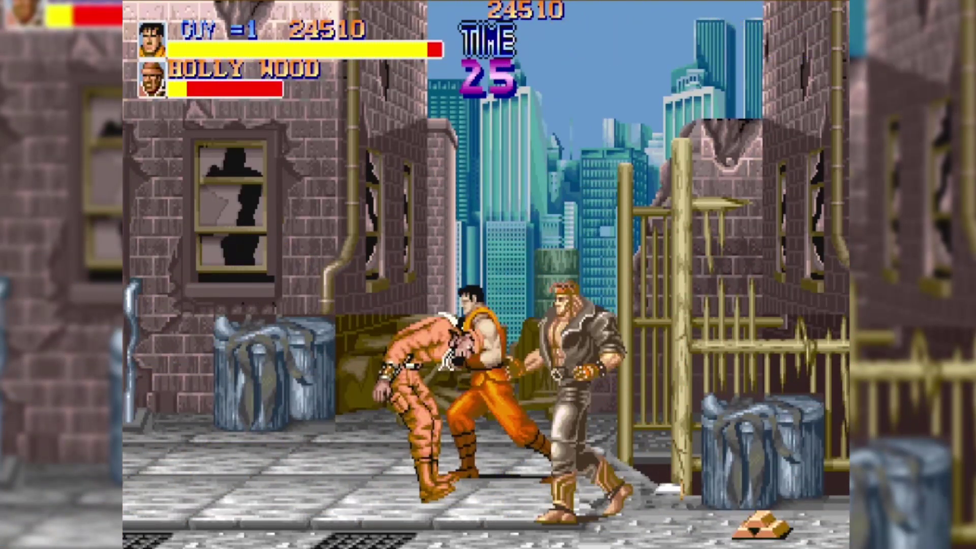
{"action": "key", "text": "Right"}
{"action": "key", "text": "ctrl"}
{"action": "key", "text": "ctrl"}
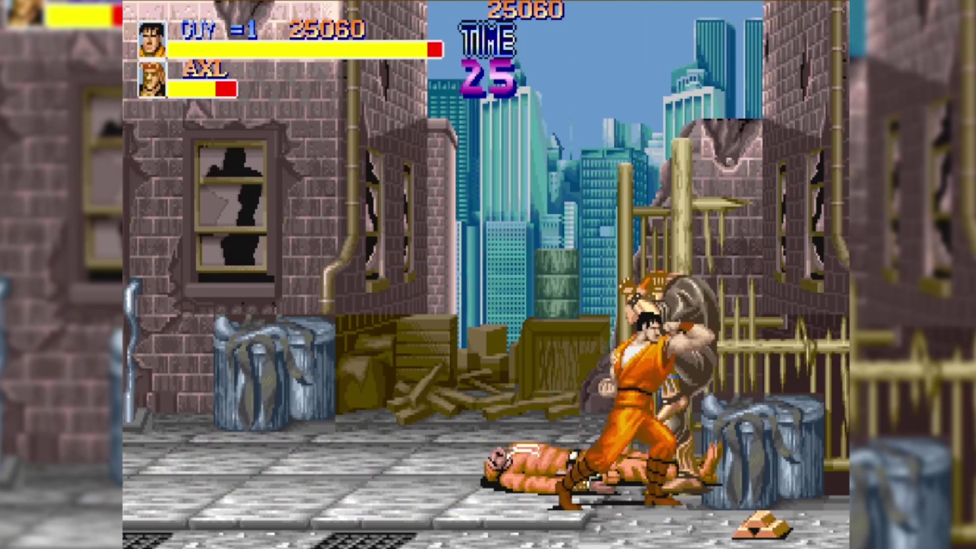
{"action": "key", "text": "ctrl"}
{"action": "key", "text": "ctrl"}
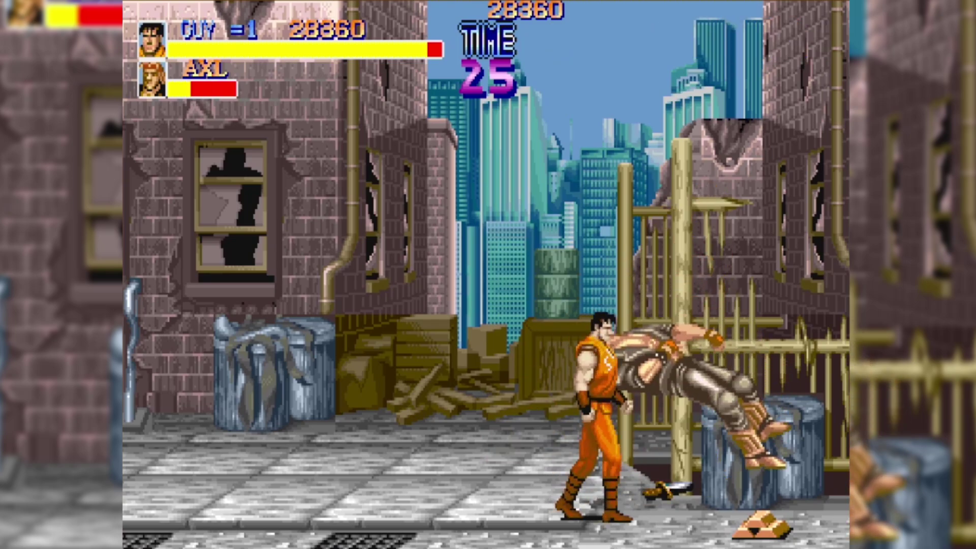
{"action": "key", "text": "Right"}
{"action": "key", "text": "ctrl"}
{"action": "key", "text": "Left"}
{"action": "key", "text": "ctrl"}
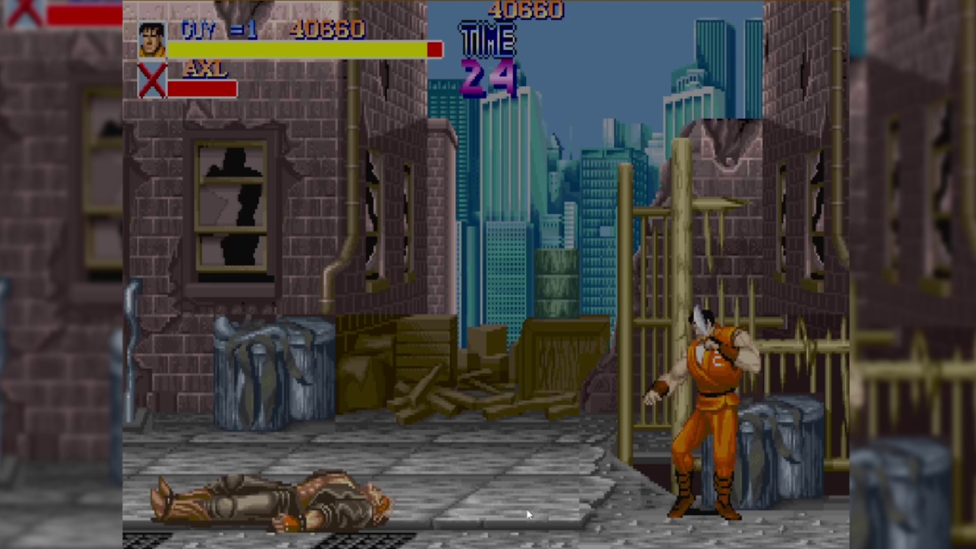
- Reopen the input assignments for this system and append Kbd W as an alternative for P1 Up
{"action": "key", "text": "Tab"}
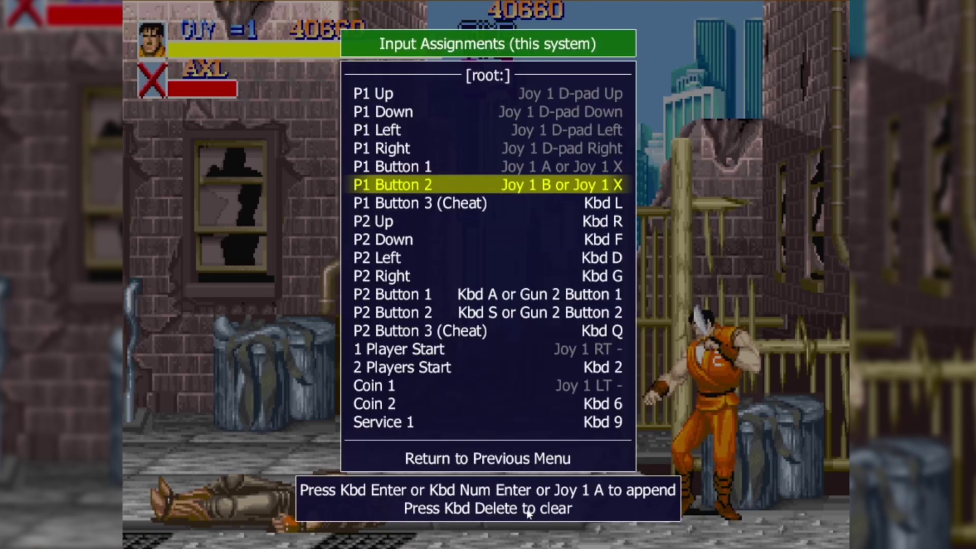
{"action": "key", "text": "Up"}
{"action": "key", "text": "Up"}
{"action": "key", "text": "Up"}
{"action": "key", "text": "Up"}
{"action": "key", "text": "Up"}
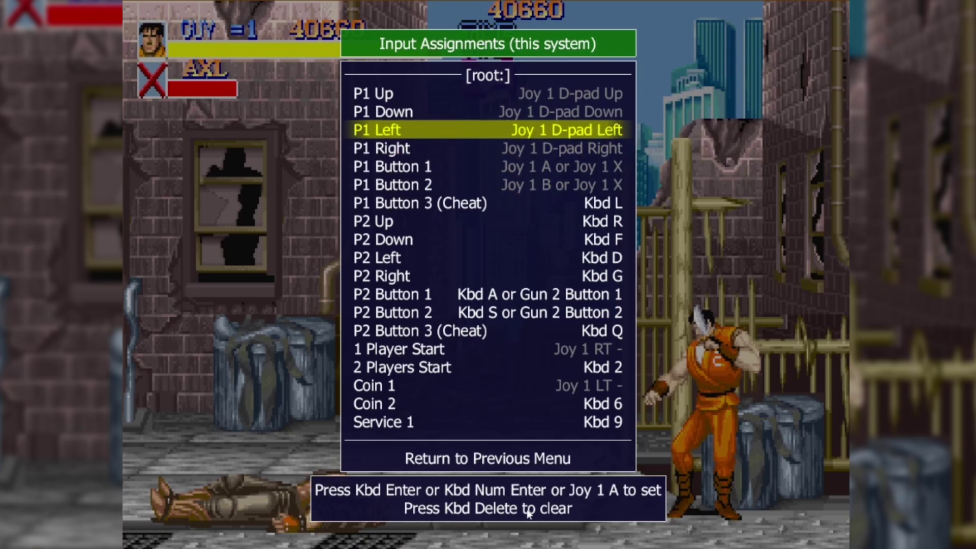
{"action": "key", "text": "Return"}
{"action": "key", "text": "Up"}
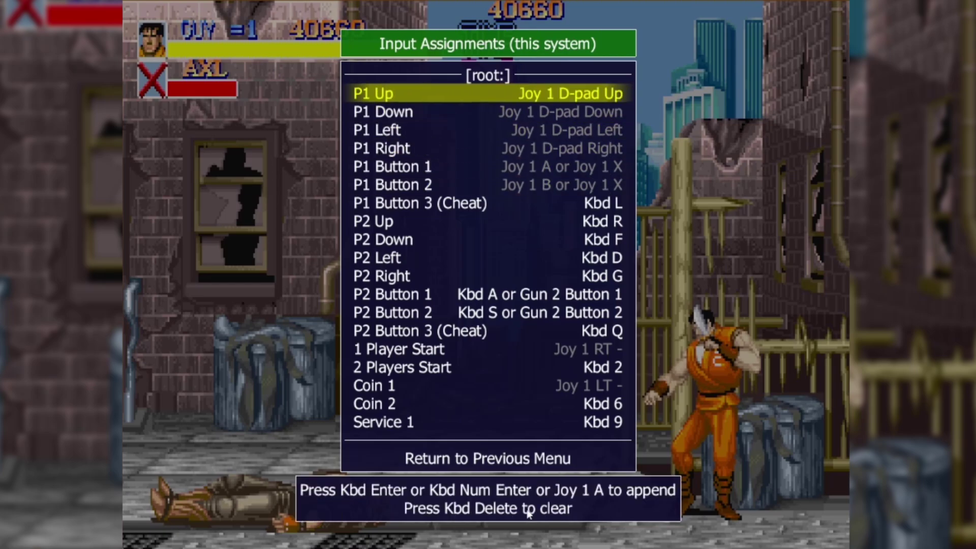
{"action": "key", "text": "Return"}
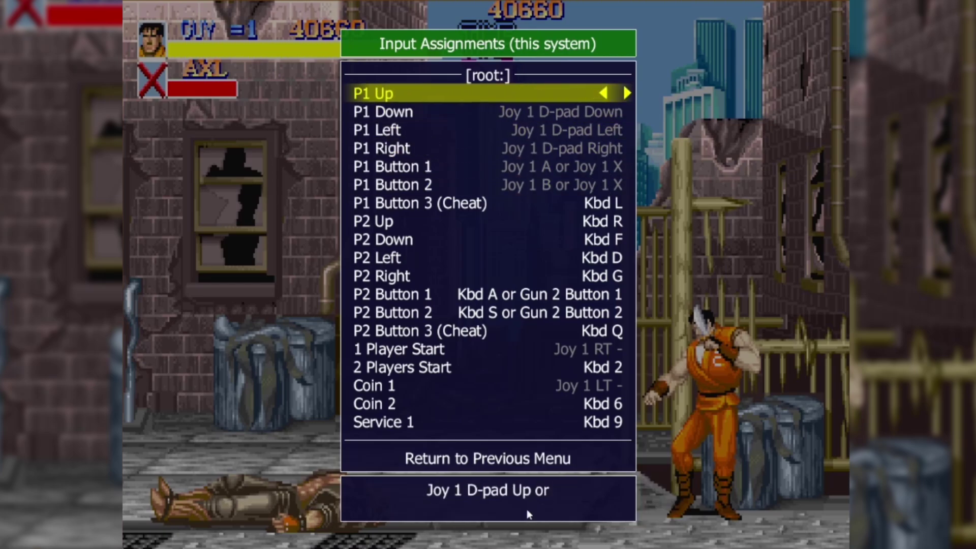
{"action": "key", "text": "w"}
- Append Kbd S as an alternative for P1 Down
{"action": "key", "text": "Down"}
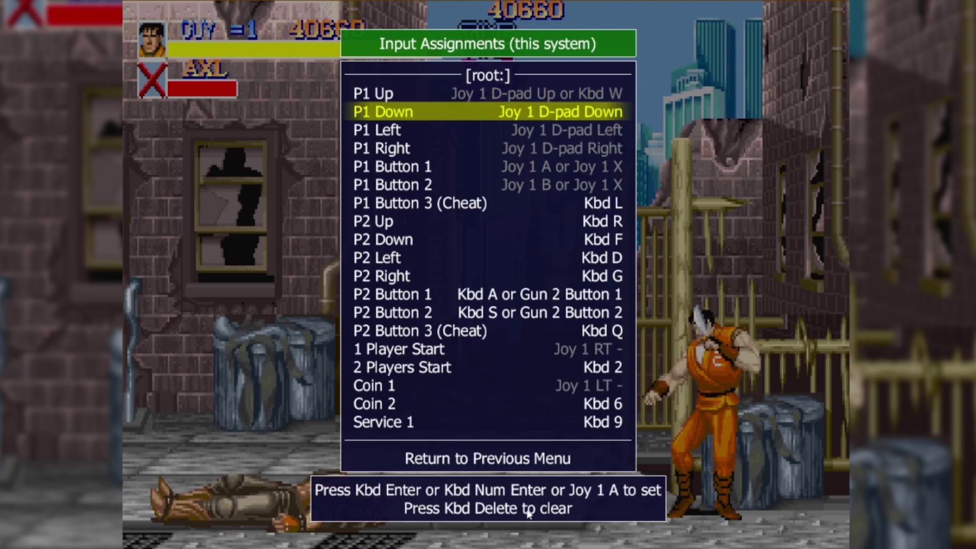
{"action": "key", "text": "Return"}
{"action": "key", "text": "Down"}
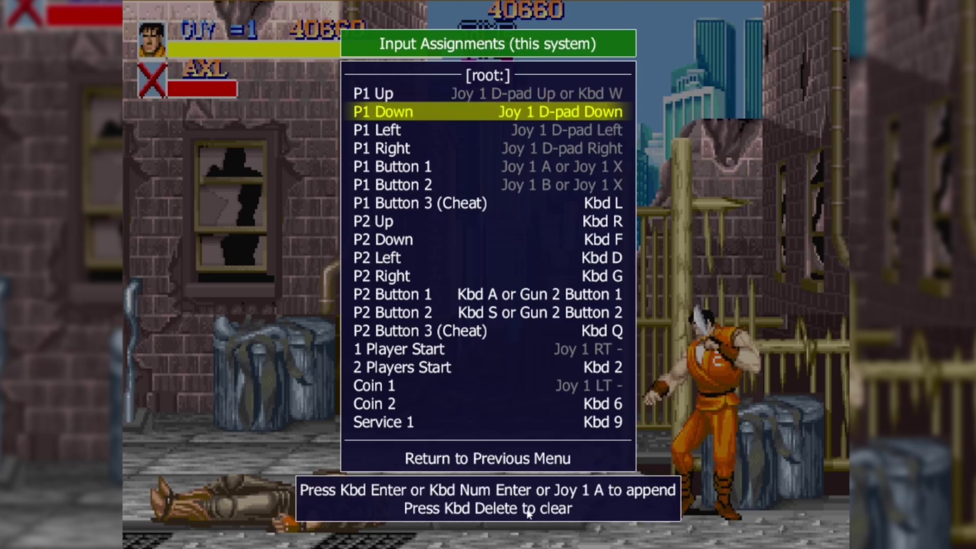
{"action": "key", "text": "Return"}
{"action": "key", "text": "s"}
- Set P1 Right to Kbd A
{"action": "key", "text": "Down"}
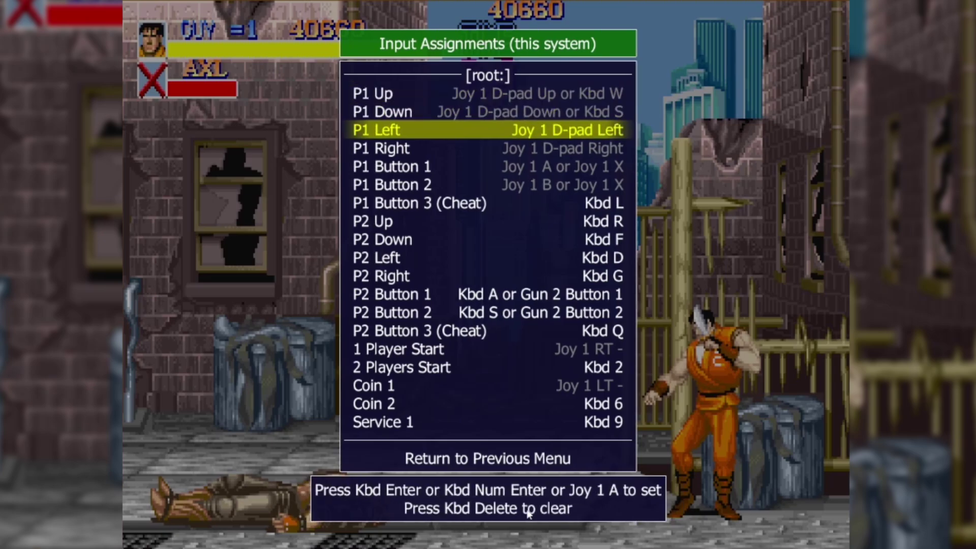
{"action": "key", "text": "Down"}
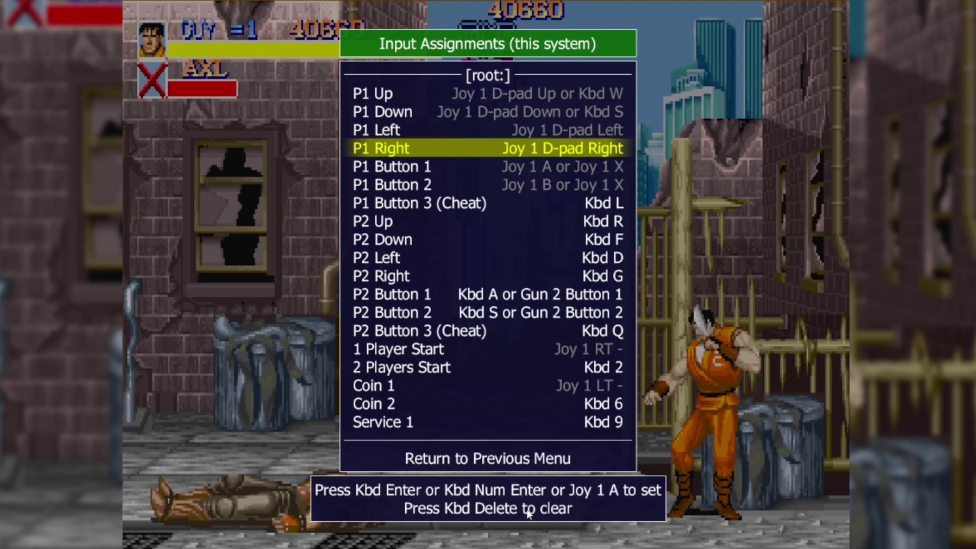
{"action": "key", "text": "Return"}
{"action": "key", "text": "a"}
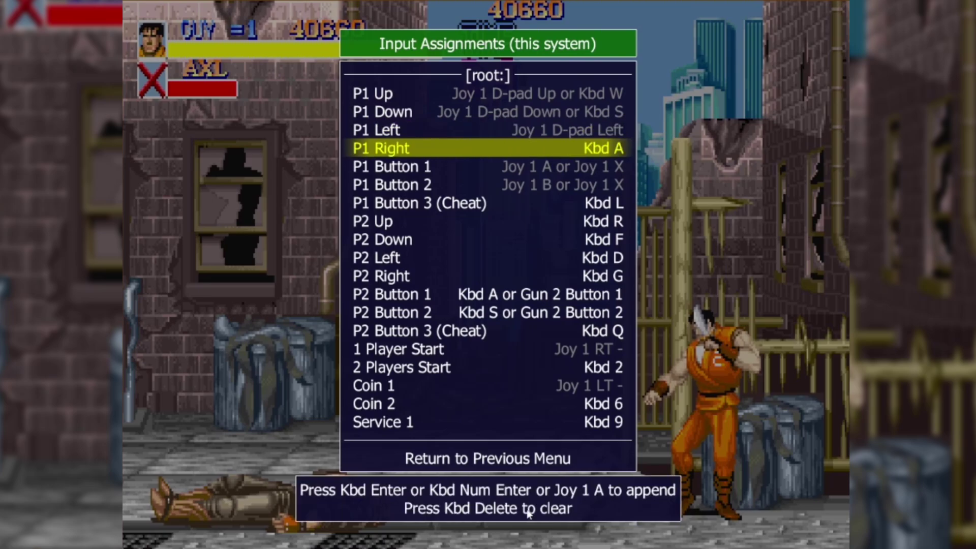
- Append Kbd A as an alternative for P1 Left
{"action": "key", "text": "Up"}
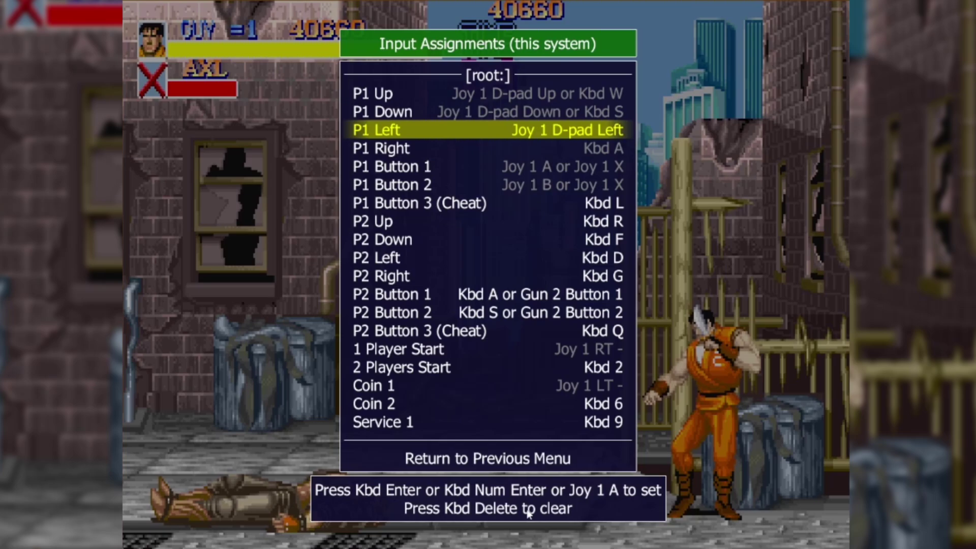
{"action": "key", "text": "Return"}
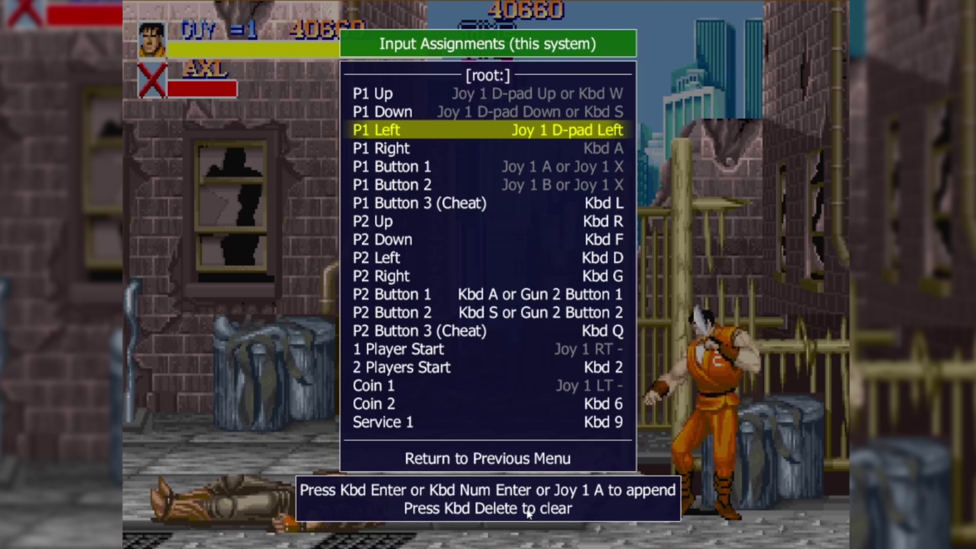
{"action": "key", "text": "Return"}
{"action": "key", "text": "a"}
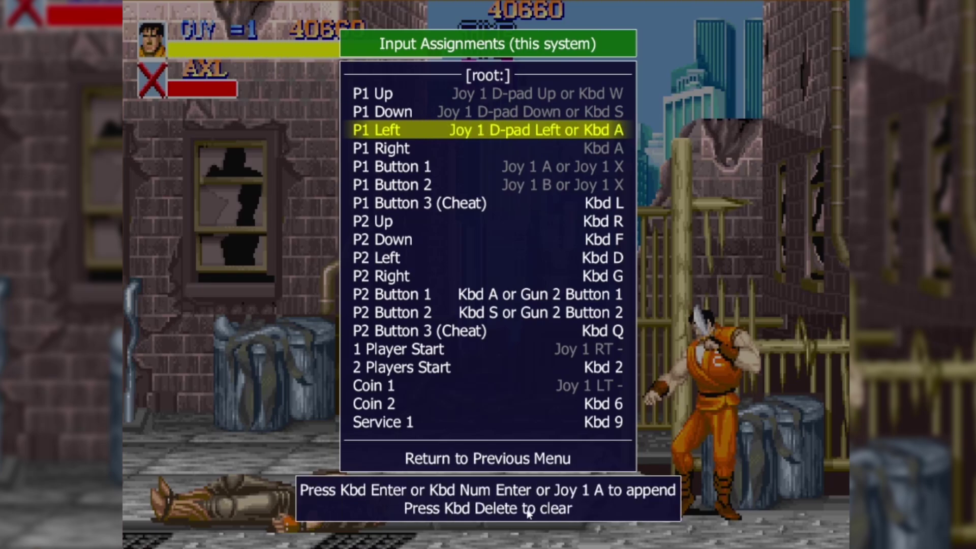
- Clear the assignments of P1 Button 2, P1 Button 1 and all four P1 directions
{"action": "key", "text": "Down"}
{"action": "key", "text": "Down"}
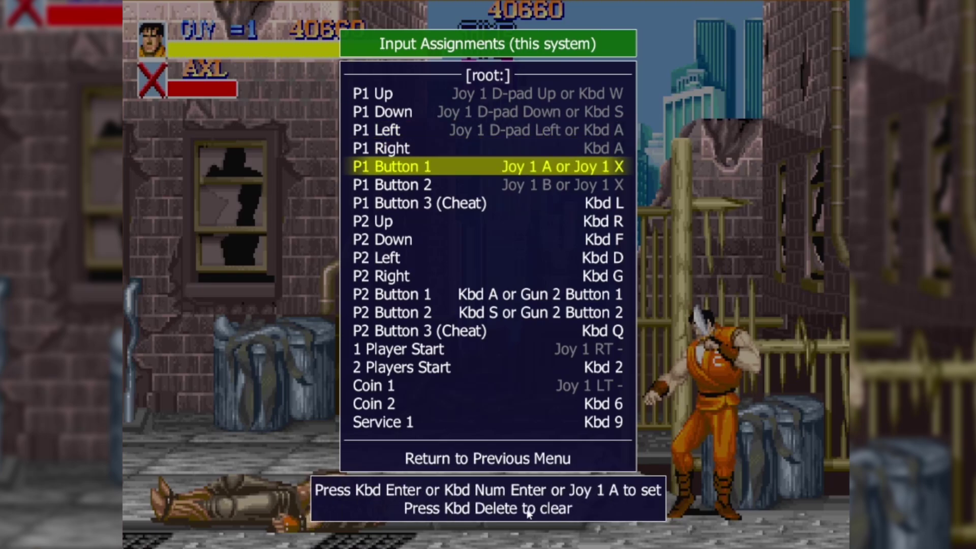
{"action": "key", "text": "Down"}
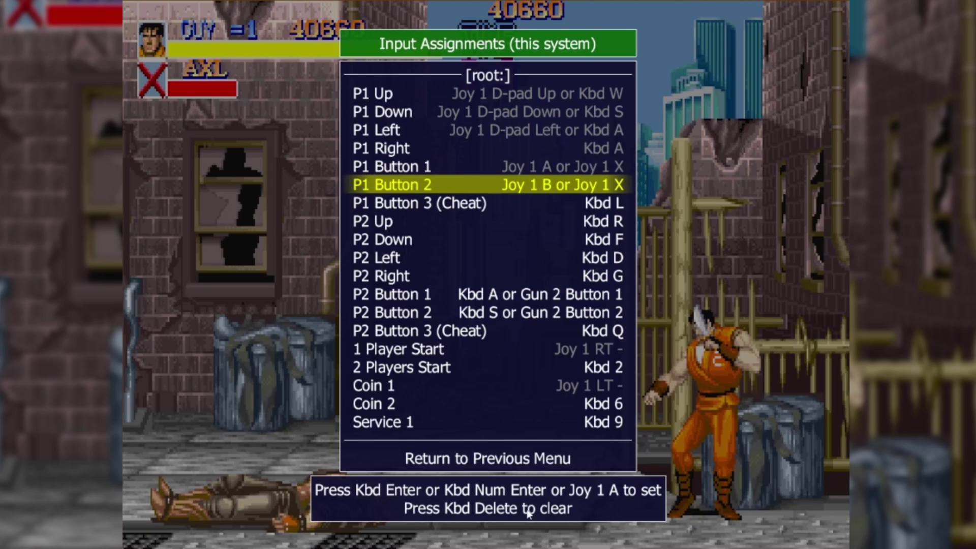
{"action": "key", "text": "Delete"}
{"action": "key", "text": "Up"}
{"action": "key", "text": "Delete"}
{"action": "key", "text": "Up"}
{"action": "key", "text": "Delete"}
{"action": "key", "text": "Up"}
{"action": "key", "text": "Delete"}
{"action": "key", "text": "Up"}
{"action": "key", "text": "Delete"}
{"action": "key", "text": "Up"}
{"action": "key", "text": "Delete"}
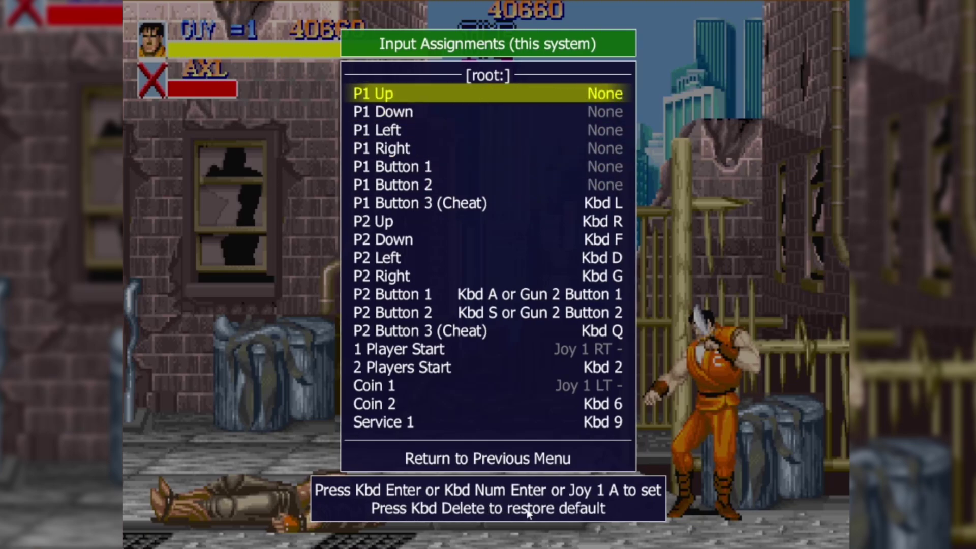
- Assign P1 Up to Kbd W, P1 Down to Kbd S, P1 Left to Kbd A and P1 Right to Kbd D
{"action": "key", "text": "Return"}
{"action": "key", "text": "w"}
{"action": "key", "text": "Down"}
{"action": "key", "text": "Return"}
{"action": "key", "text": "s"}
{"action": "key", "text": "Down"}
{"action": "key", "text": "Return"}
{"action": "key", "text": "a"}
{"action": "key", "text": "Down"}
{"action": "key", "text": "Return"}
{"action": "key", "text": "d"}
- Assign P1 Button 1 to Kbd J and P1 Button 2 to Kbd K
{"action": "key", "text": "Down"}
{"action": "key", "text": "Return"}
{"action": "key", "text": "j"}
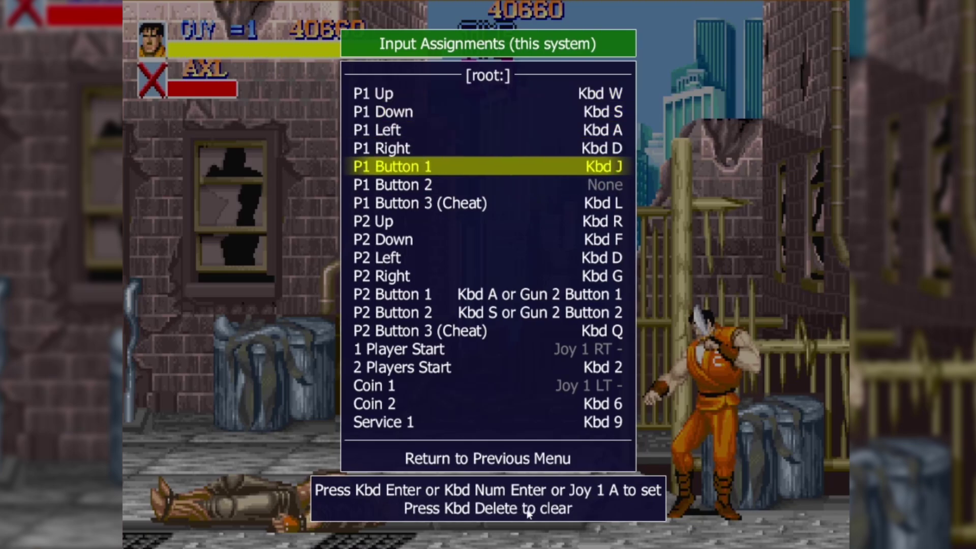
{"action": "key", "text": "Down"}
{"action": "key", "text": "Return"}
{"action": "key", "text": "k"}
- Clear the assignments of 1 Player Start and Coin 1
{"action": "key", "text": "Down"}
{"action": "key", "text": "Down"}
{"action": "key", "text": "Down"}
{"action": "key", "text": "Down"}
{"action": "key", "text": "Down"}
{"action": "key", "text": "Down"}
{"action": "key", "text": "Down"}
{"action": "key", "text": "Down"}
{"action": "key", "text": "Down"}
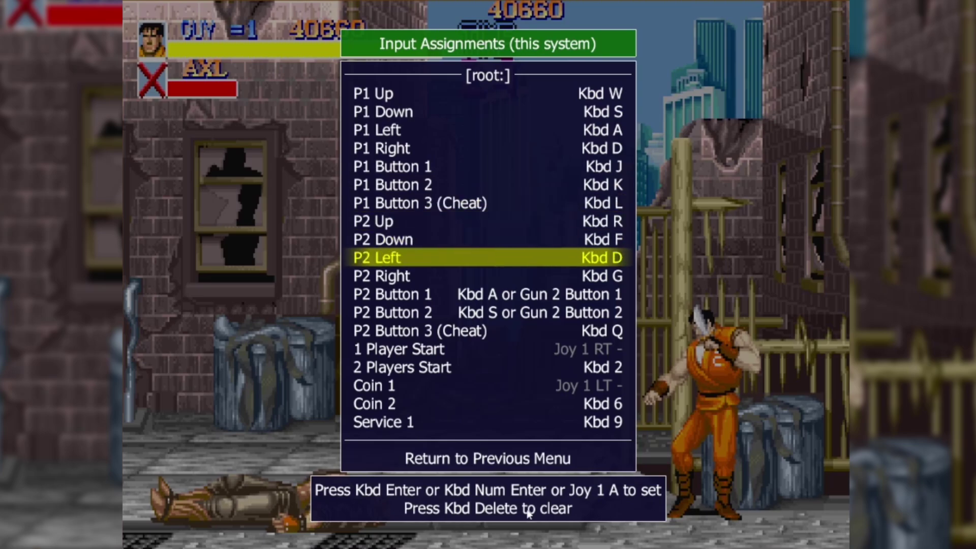
{"action": "key", "text": "Delete"}
{"action": "key", "text": "Down"}
{"action": "key", "text": "Down"}
{"action": "key", "text": "Delete"}
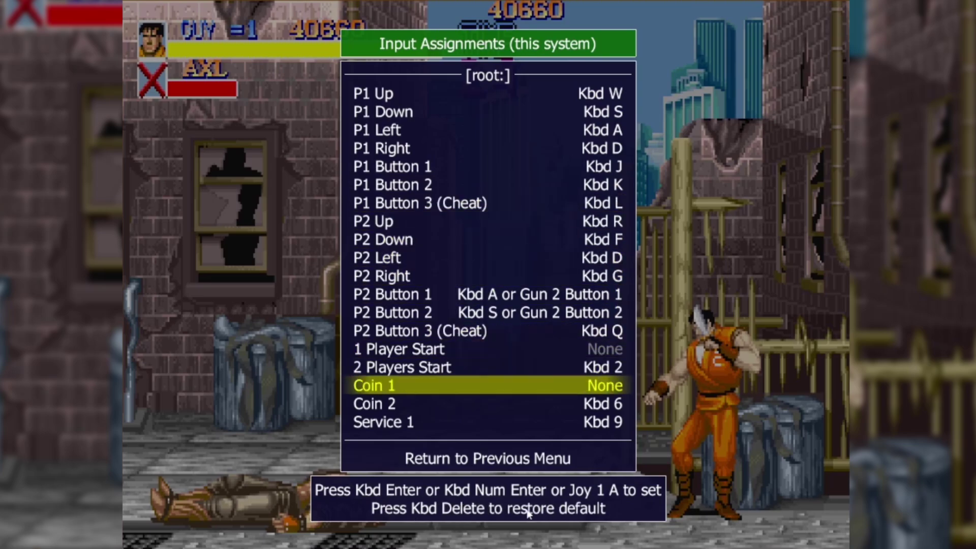
- Restore the default assignments of Coin 1 and 1 Player Start, and return to the input settings
{"action": "key", "text": "Delete"}
{"action": "key", "text": "Up"}
{"action": "key", "text": "Up"}
{"action": "key", "text": "Delete"}
{"action": "key", "text": "Down"}
{"action": "key", "text": "Down"}
{"action": "key", "text": "Down"}
{"action": "key", "text": "Down"}
{"action": "key", "text": "Down"}
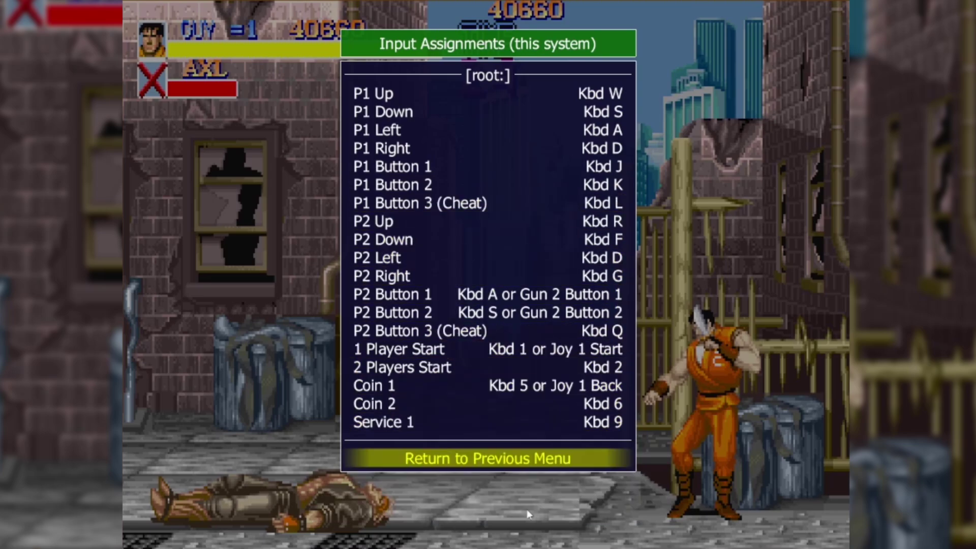
{"action": "key", "text": "Return"}
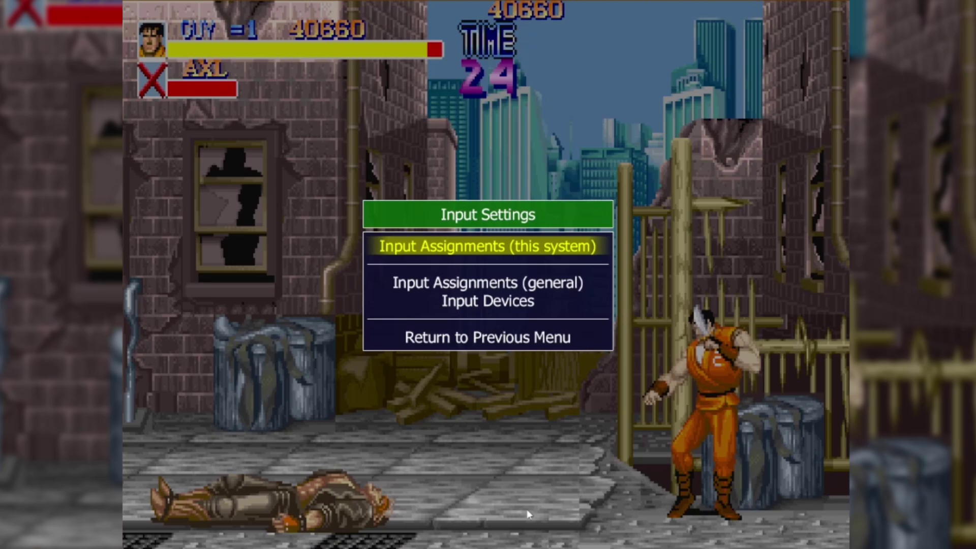
- Open the general input assignments and examine the User Interface controls
{"action": "key", "text": "Down"}
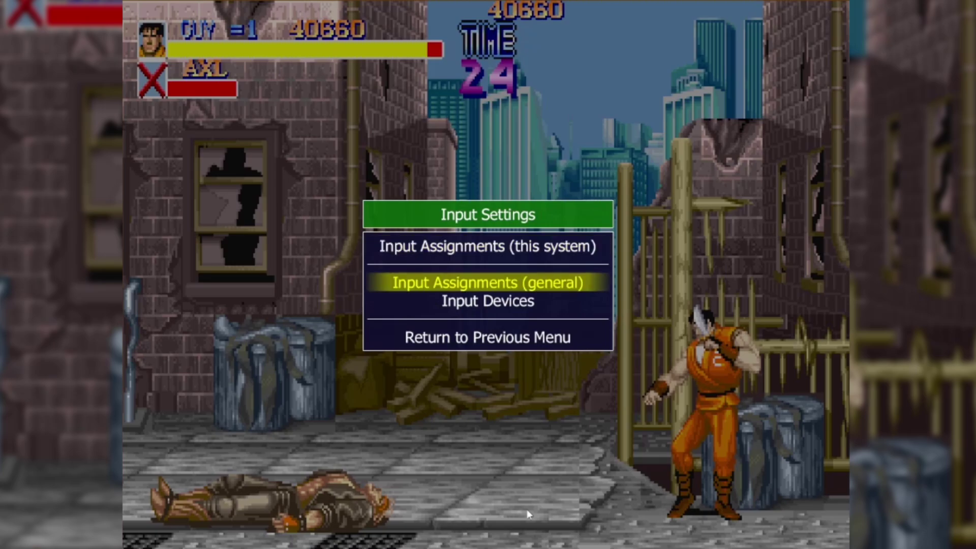
{"action": "key", "text": "Return"}
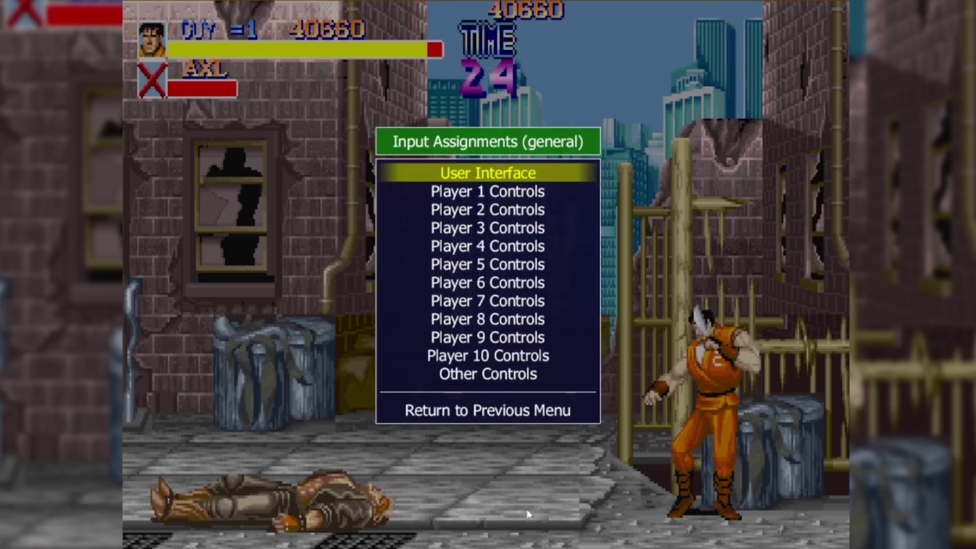
{"action": "key", "text": "Down"}
{"action": "key", "text": "Up"}
{"action": "key", "text": "Return"}
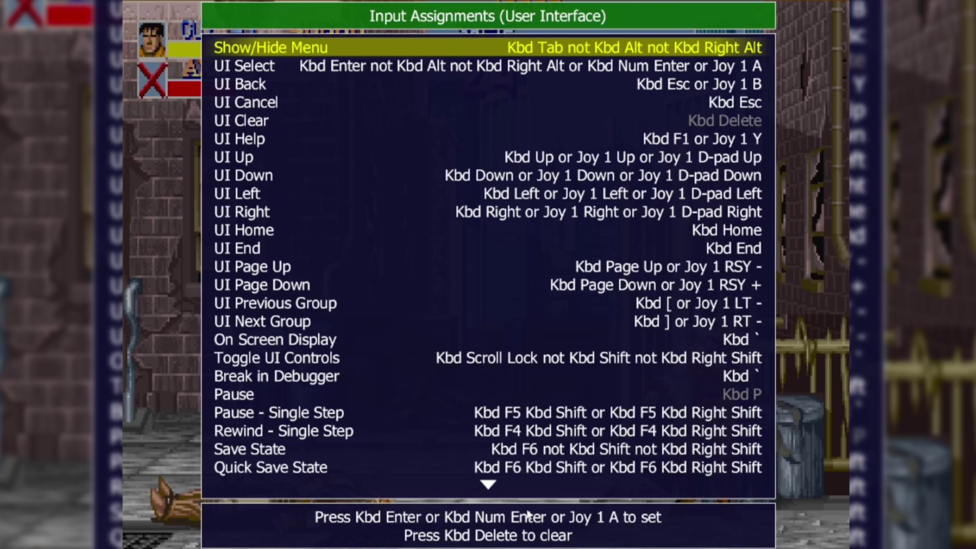
{"action": "key", "text": "Escape"}
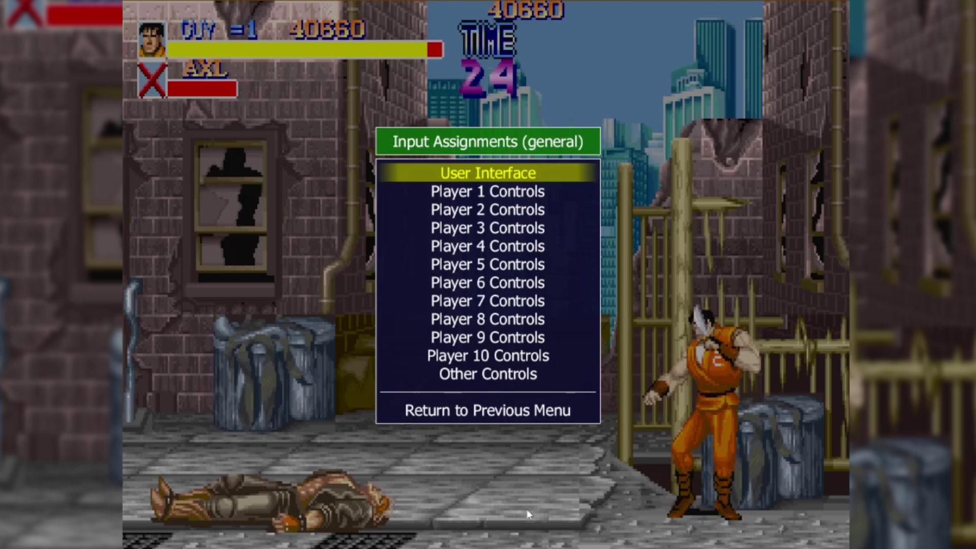
- Open the Player 1 Controls within the general input assignments
{"action": "key", "text": "Down"}
{"action": "key", "text": "Down"}
{"action": "key", "text": "Down"}
{"action": "key", "text": "Down"}
{"action": "key", "text": "Down"}
{"action": "key", "text": "Down"}
{"action": "key", "text": "Down"}
{"action": "key", "text": "Down"}
{"action": "key", "text": "Down"}
{"action": "key", "text": "Down"}
{"action": "key", "text": "Down"}
{"action": "key", "text": "Down"}
{"action": "key", "text": "Down"}
{"action": "key", "text": "Down"}
{"action": "key", "text": "Down"}
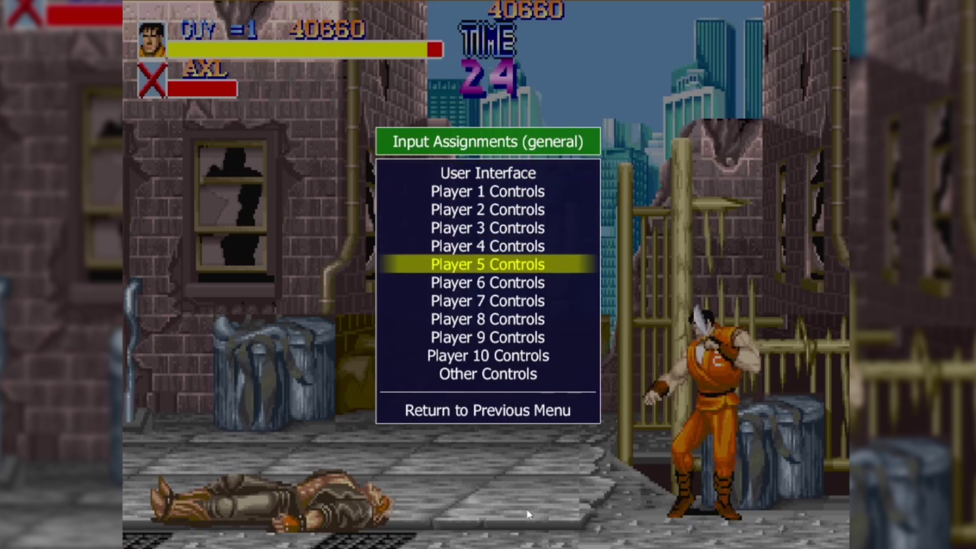
{"action": "key", "text": "Up"}
{"action": "key", "text": "Return"}
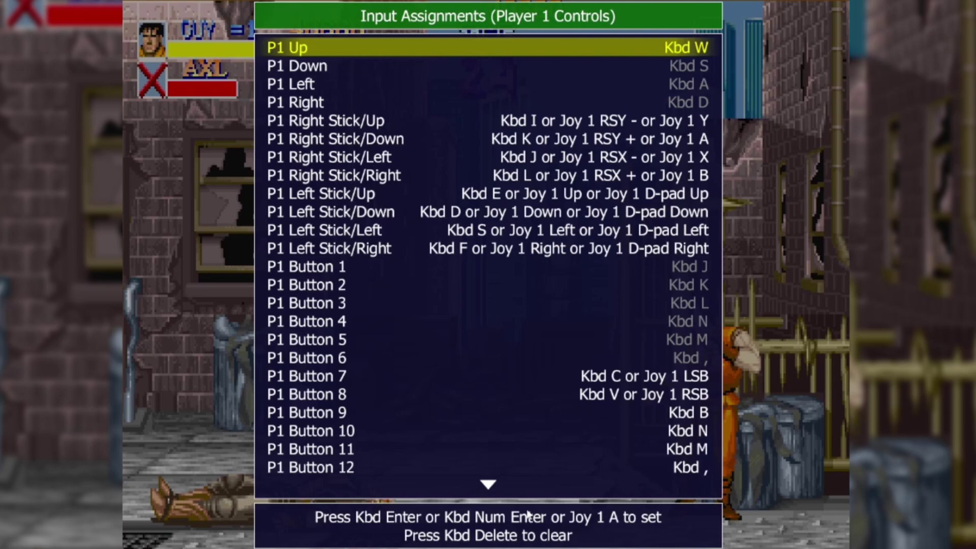
- Assign P1 Up, Down, Left and Right to the matching Joy 1 D-pad directions in the general assignments
{"action": "key", "text": "Up"}
{"action": "key", "text": "Down"}
{"action": "key", "text": "Return"}
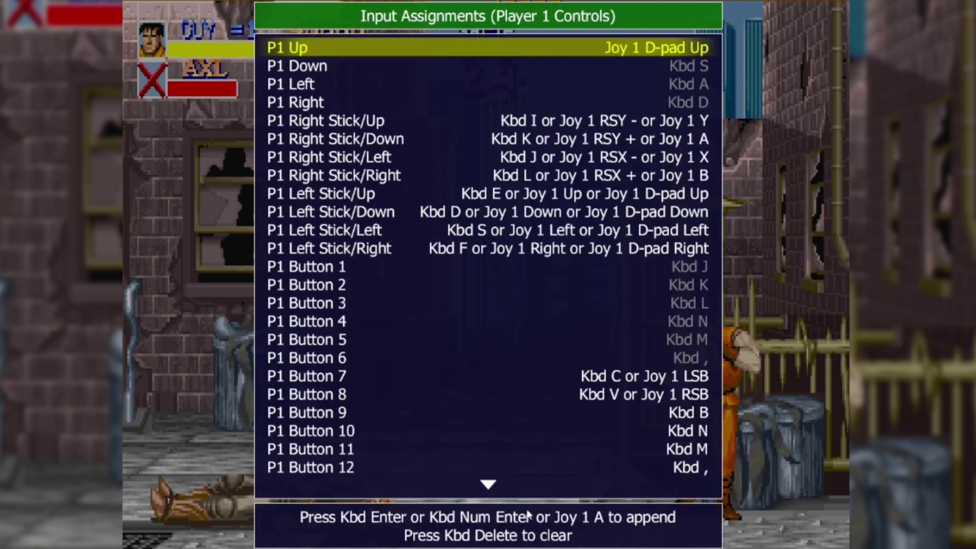
{"action": "key", "text": "Down"}
{"action": "key", "text": "Return"}
{"action": "key", "text": "Down"}
{"action": "key", "text": "Return"}
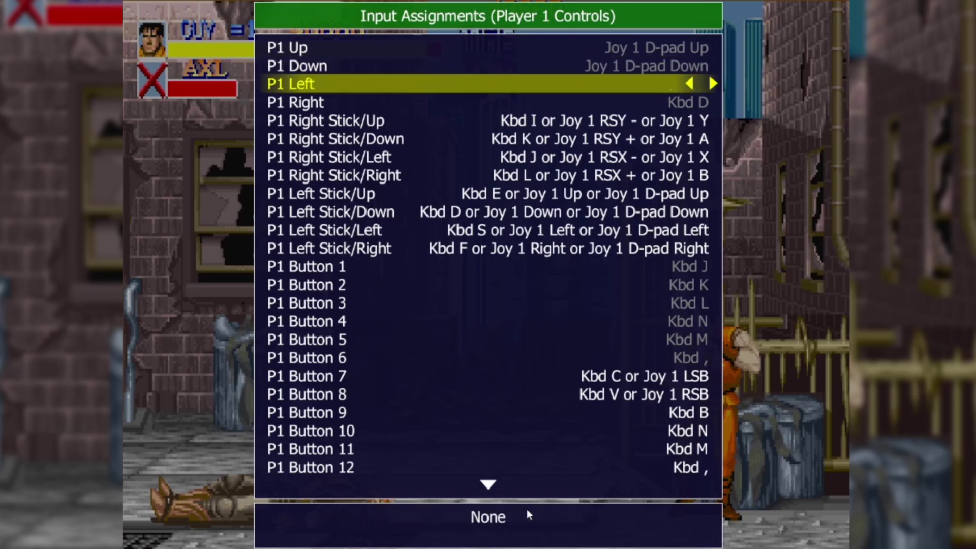
{"action": "key", "text": "Down"}
{"action": "key", "text": "Return"}
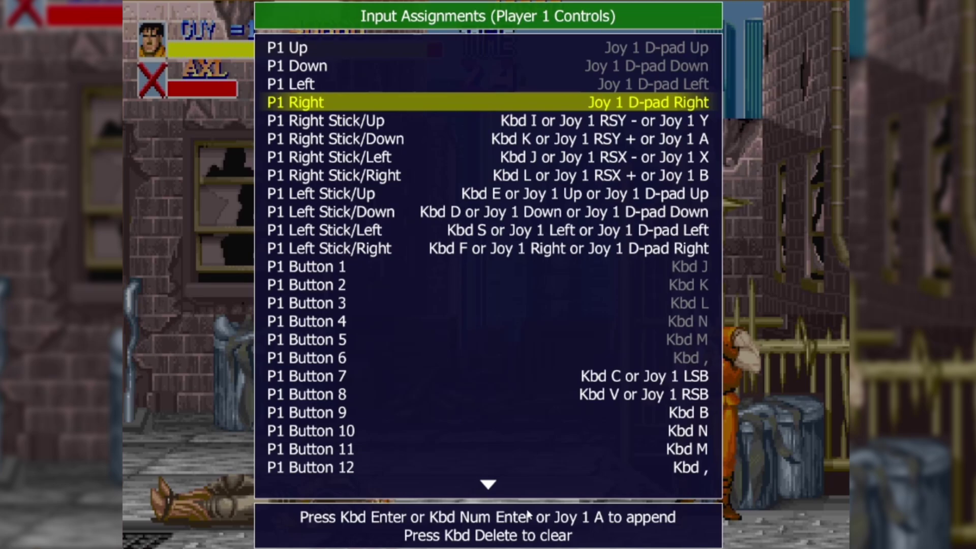
- Assign P1 Button 1 to Joy 1 X and P1 Button 2 to Joy 1 Y
{"action": "key", "text": "Down"}
{"action": "key", "text": "Down"}
{"action": "key", "text": "Down"}
{"action": "key", "text": "Down"}
{"action": "key", "text": "Down"}
{"action": "key", "text": "Down"}
{"action": "key", "text": "Down"}
{"action": "key", "text": "Down"}
{"action": "key", "text": "Down"}
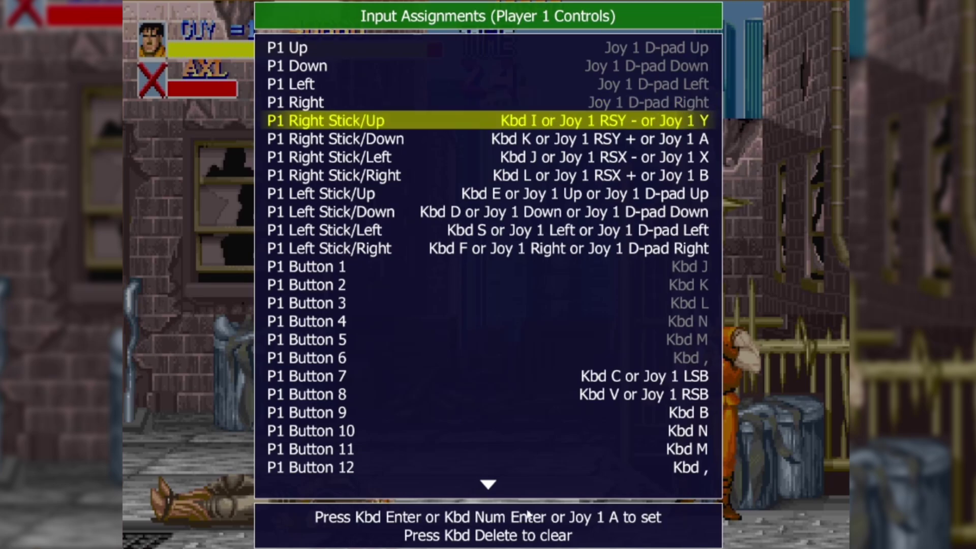
{"action": "key", "text": "Delete"}
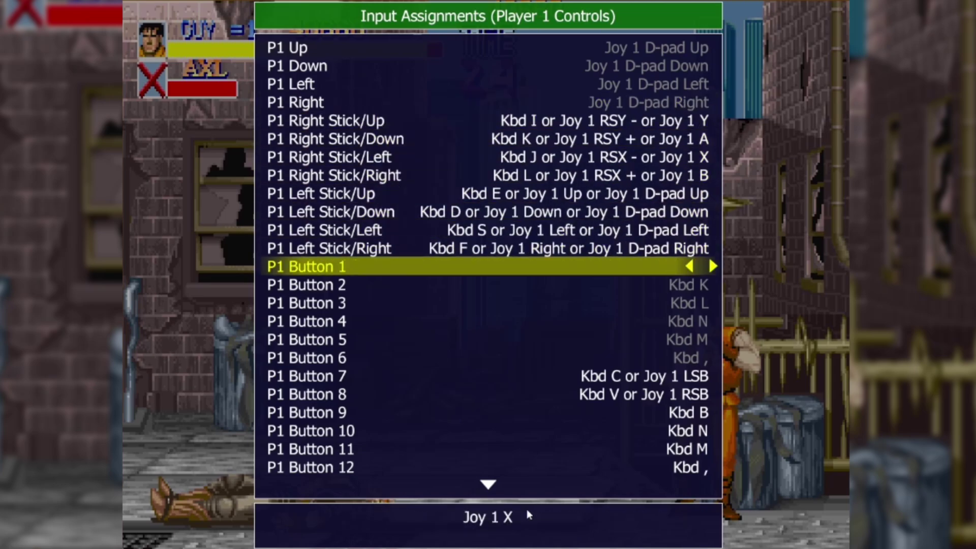
{"action": "key", "text": "Down"}
{"action": "key", "text": "Return"}
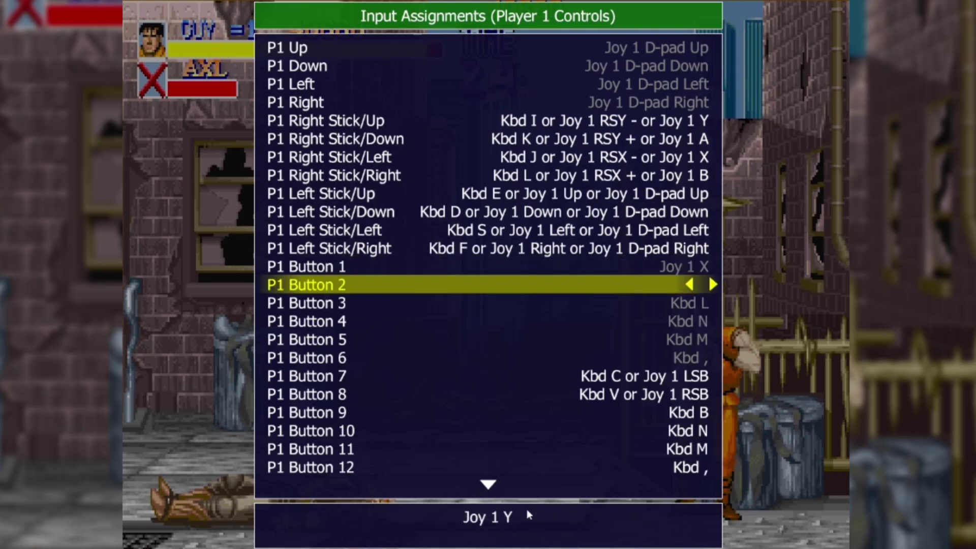
- Assign P1 Button 3 to Joy 1 RB, P1 Button 4 to Joy 1 A and P1 Button 5 to Joy 1 B
{"action": "key", "text": "Down"}
{"action": "key", "text": "Return"}
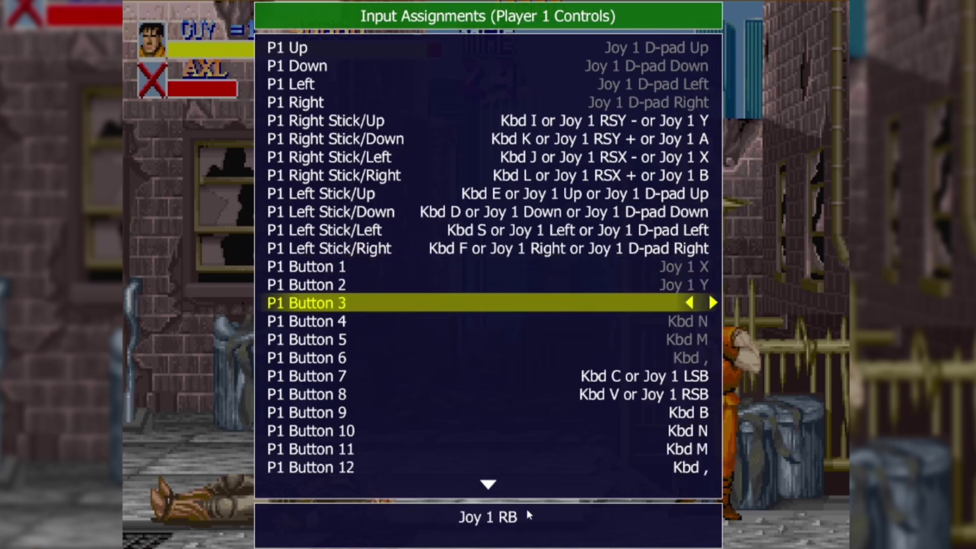
{"action": "key", "text": "Down"}
{"action": "key", "text": "Return"}
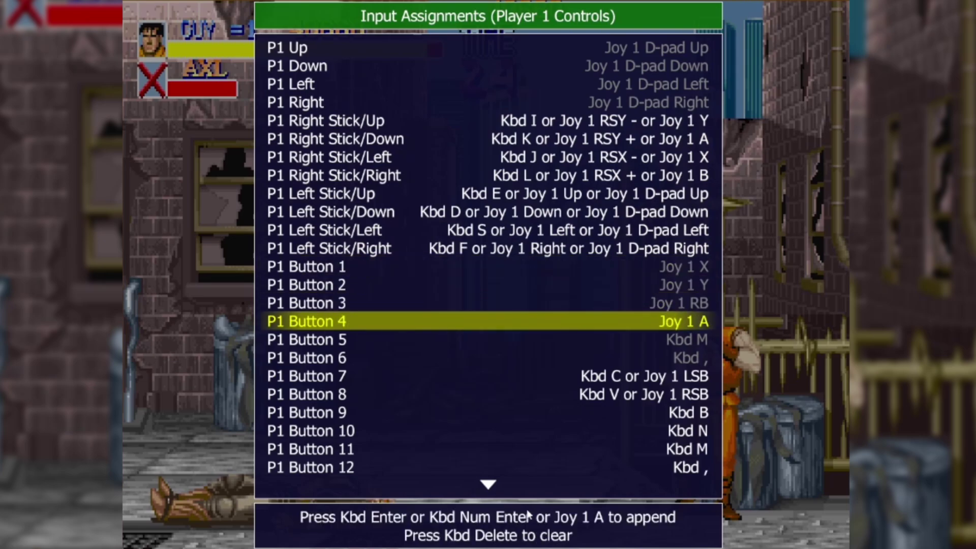
{"action": "key", "text": "Down"}
{"action": "key", "text": "Return"}
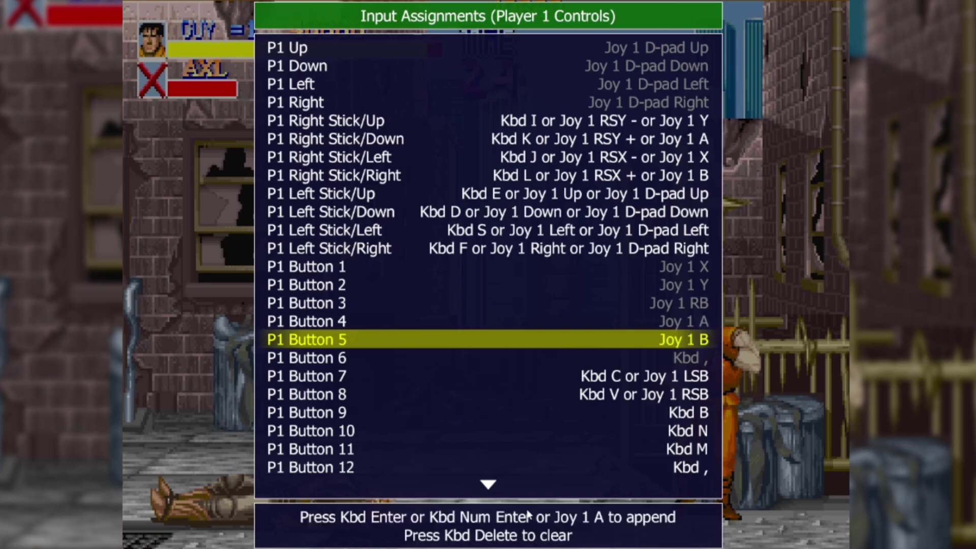
- Assign P1 Button 6 to Joy 1 RT - in the general Player 1 controls
{"action": "key", "text": "Down"}
{"action": "key", "text": "Return"}
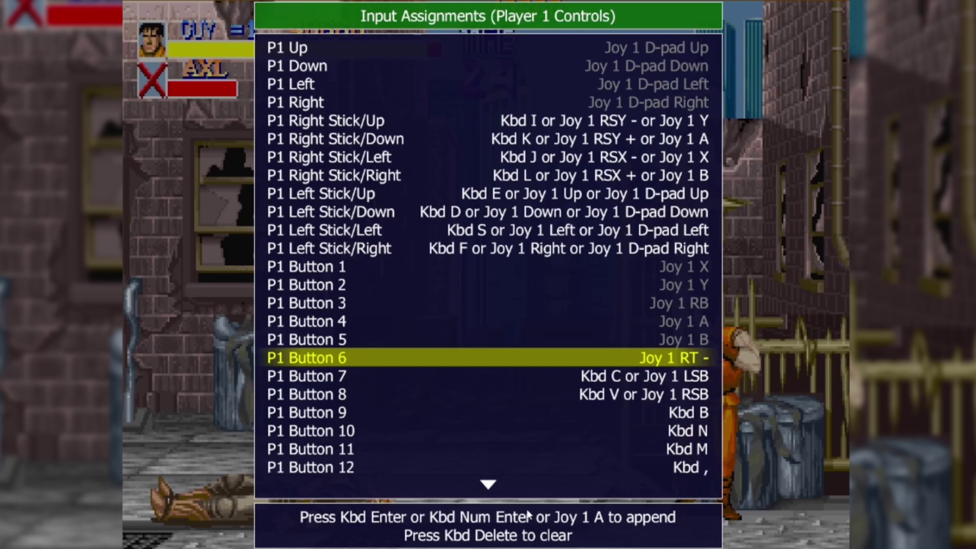
- Restore the default assignments of P1 Buttons 6 through 1, working upwards through the Player 1 controls
{"action": "key", "text": "x"}
{"action": "key", "text": "Up"}
{"action": "key", "text": "Return"}
{"action": "key", "text": "z"}
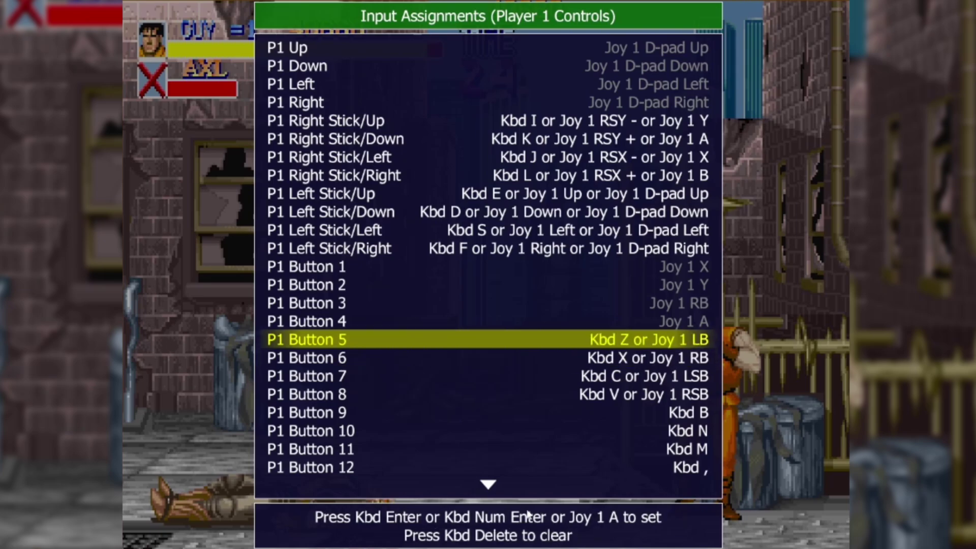
{"action": "key", "text": "Up"}
{"action": "key", "text": "Return"}
{"action": "key", "text": "shift"}
{"action": "key", "text": "Up"}
{"action": "key", "text": "Return"}
{"action": "key", "text": "space"}
{"action": "right_click", "coordinate": [529, 516]}
{"action": "key", "text": "Up"}
{"action": "key", "text": "Return"}
{"action": "key", "text": "alt"}
{"action": "middle_click", "coordinate": [529, 516]}
{"action": "key", "text": "Up"}
{"action": "key", "text": "Return"}
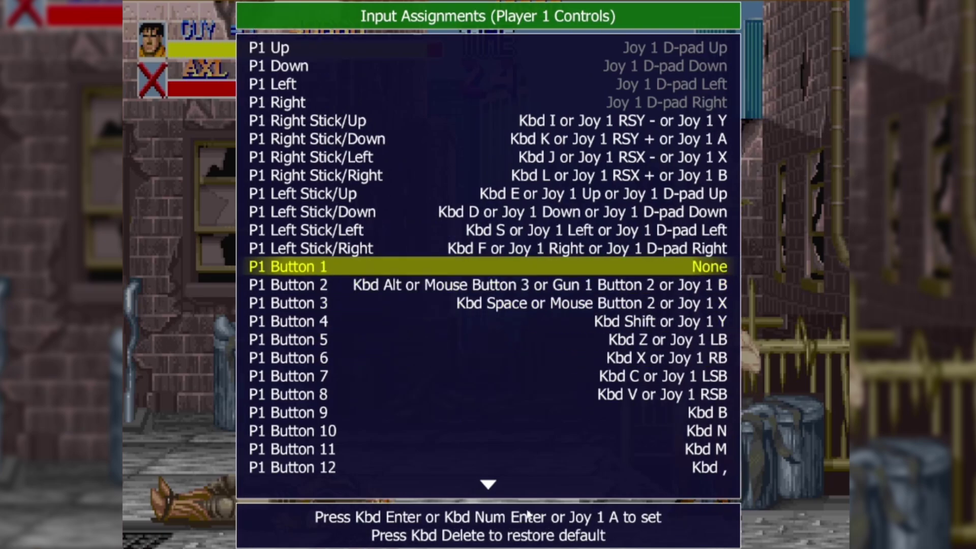
{"action": "key", "text": "ctrl"}
{"action": "left_click", "coordinate": [529, 516]}
- Clear the custom D-pad assignments of P1 Right, Left, Down and Up, restoring the defaults for Right and Left
{"action": "key", "text": "Up"}
{"action": "key", "text": "Up"}
{"action": "key", "text": "Up"}
{"action": "key", "text": "Up"}
{"action": "key", "text": "Up"}
{"action": "key", "text": "Up"}
{"action": "key", "text": "Up"}
{"action": "key", "text": "Up"}
{"action": "key", "text": "Up"}
{"action": "key", "text": "Up"}
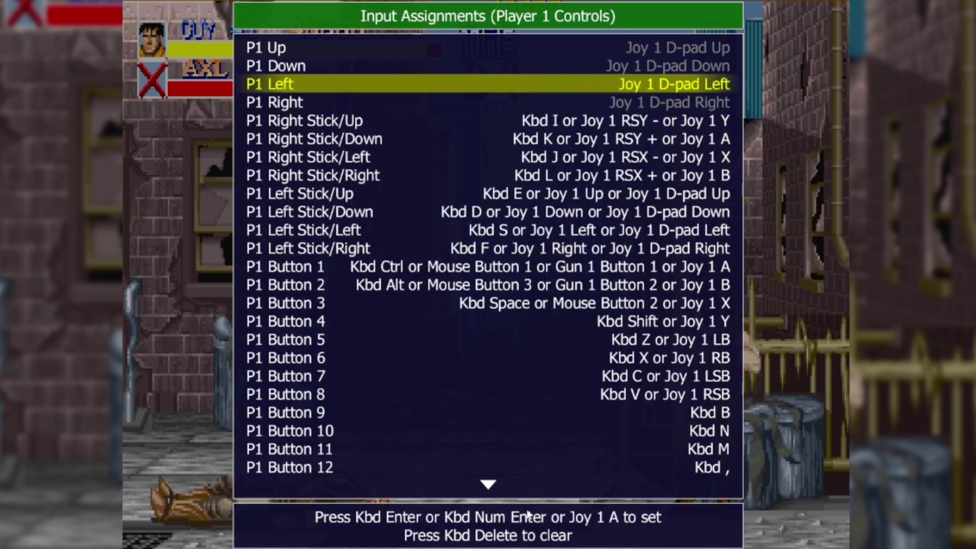
{"action": "key", "text": "Down"}
{"action": "key", "text": "Delete"}
{"action": "key", "text": "Delete"}
{"action": "key", "text": "Up"}
{"action": "key", "text": "Delete"}
{"action": "key", "text": "Delete"}
{"action": "key", "text": "Up"}
{"action": "key", "text": "Delete"}
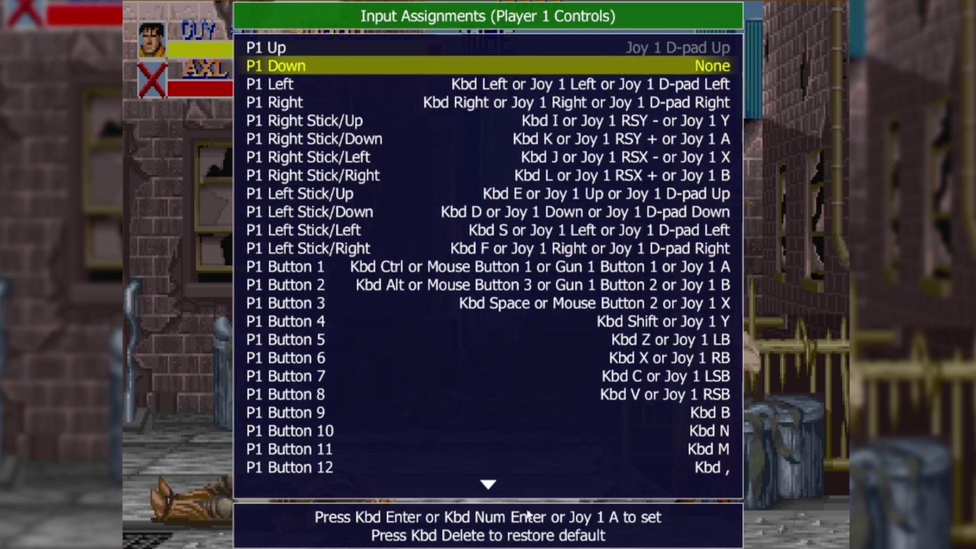
{"action": "key", "text": "Delete"}
{"action": "key", "text": "Up"}
{"action": "key", "text": "Delete"}
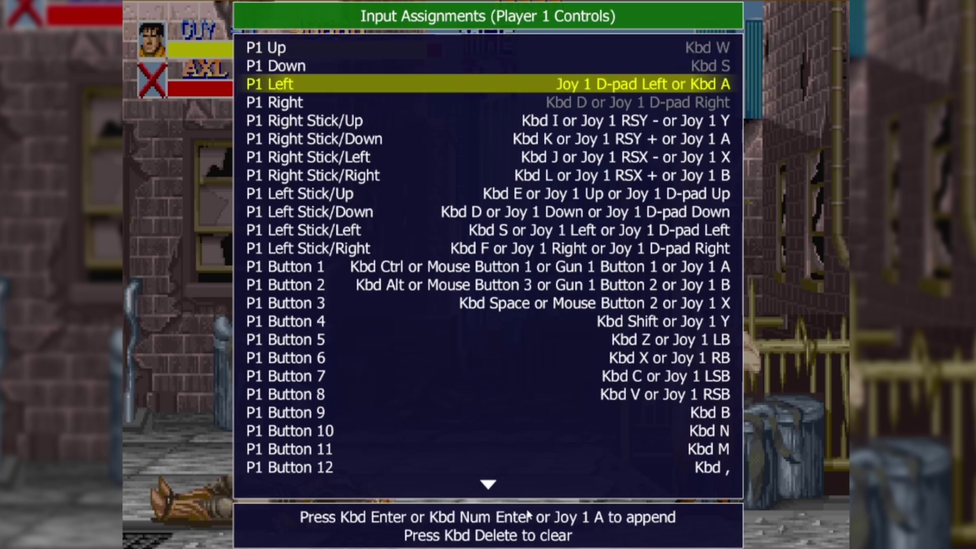
- Assign P1 Down to Kbd S or Joy 1 D-pad Down, and P1 Up to Kbd W or Joy 1 D-pad Up
{"action": "key", "text": "Up"}
{"action": "key", "text": "Return"}
{"action": "key", "text": "s"}
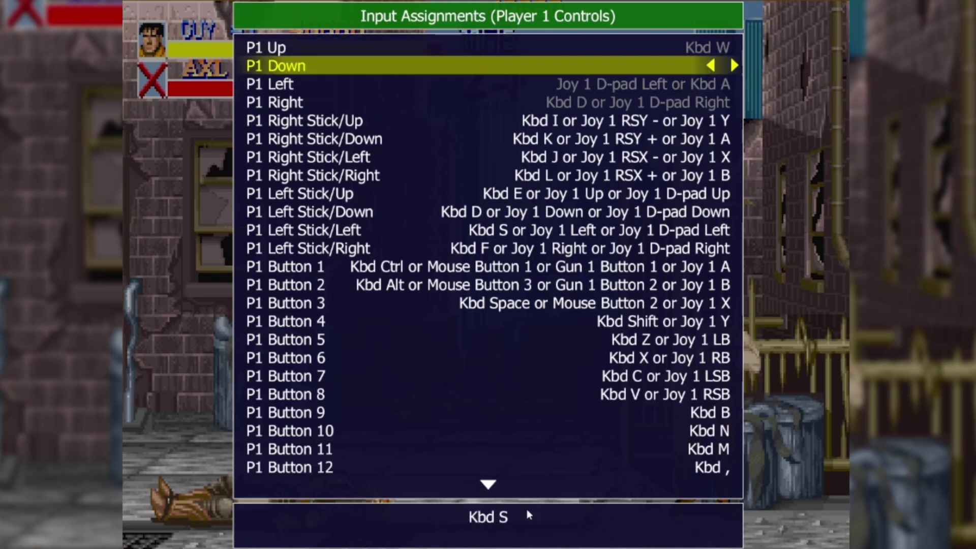
{"action": "key", "text": "Up"}
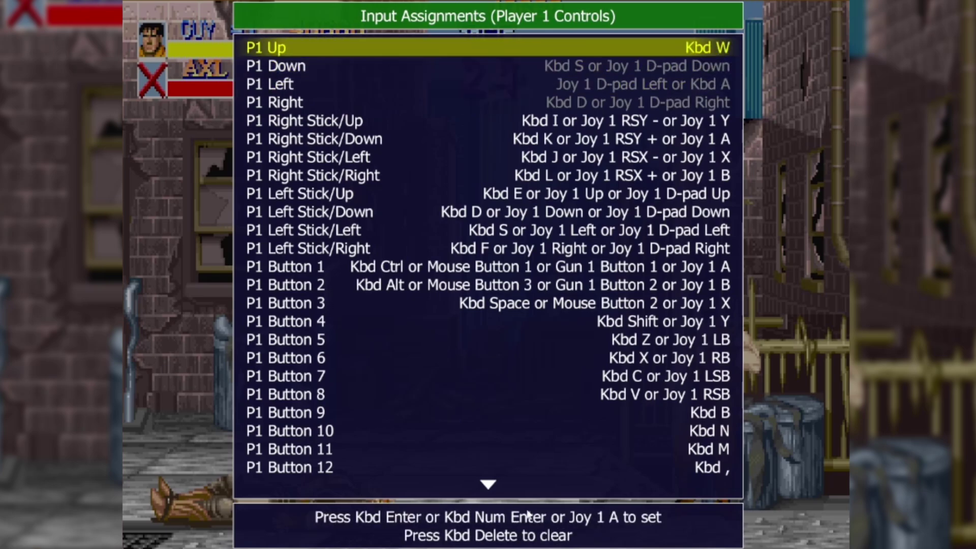
{"action": "key", "text": "Return"}
{"action": "key", "text": "w"}
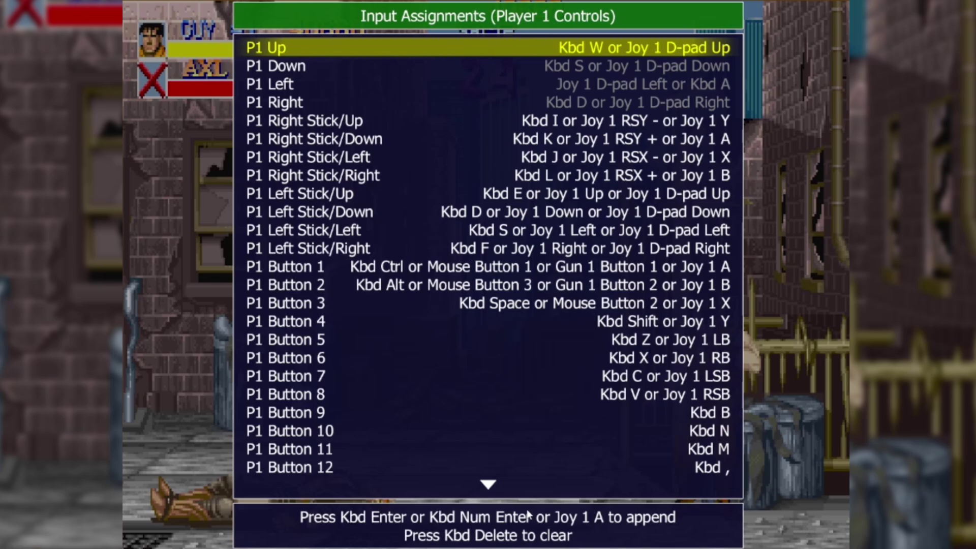
- Leave the input assignments for the system list and move the selection to Metal Slug X
{"action": "key", "text": "Tab"}
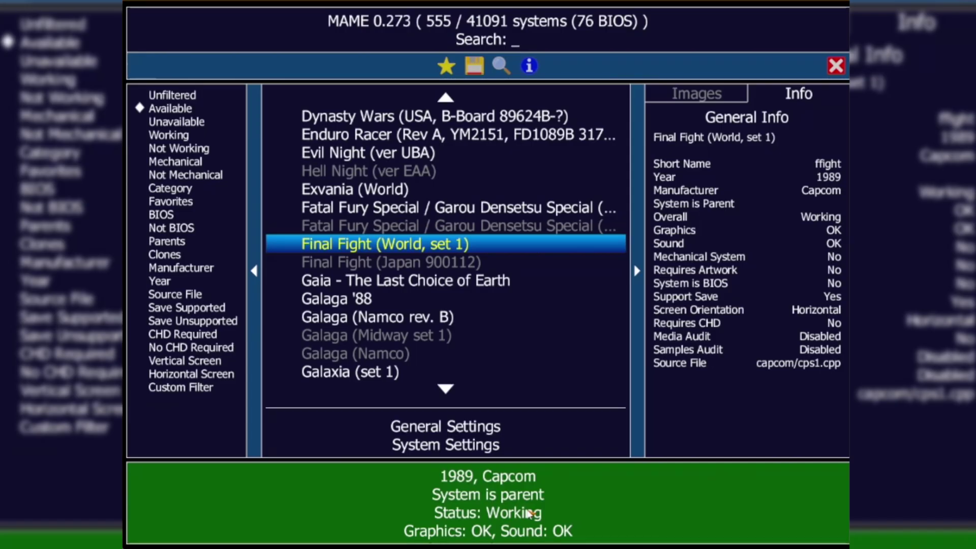
{"action": "key", "text": "Page_Down"}
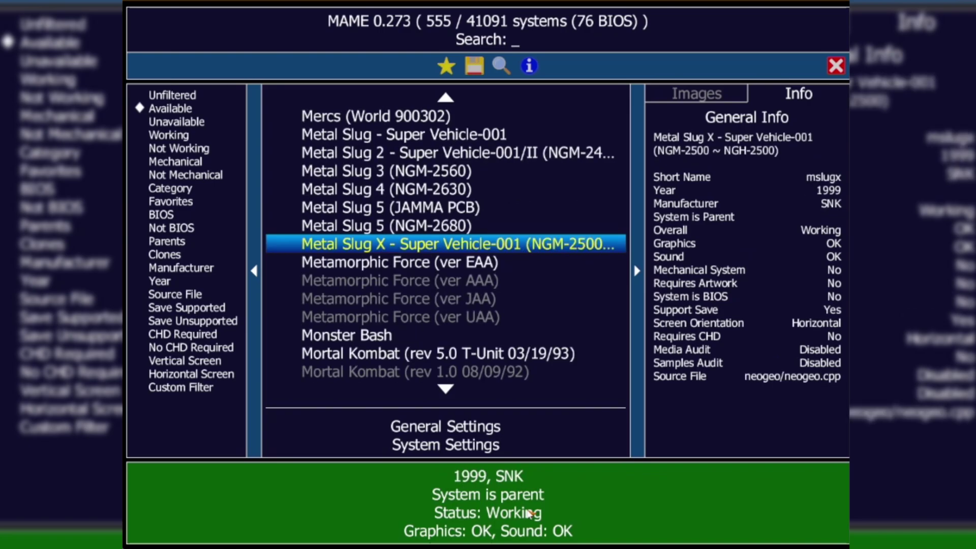